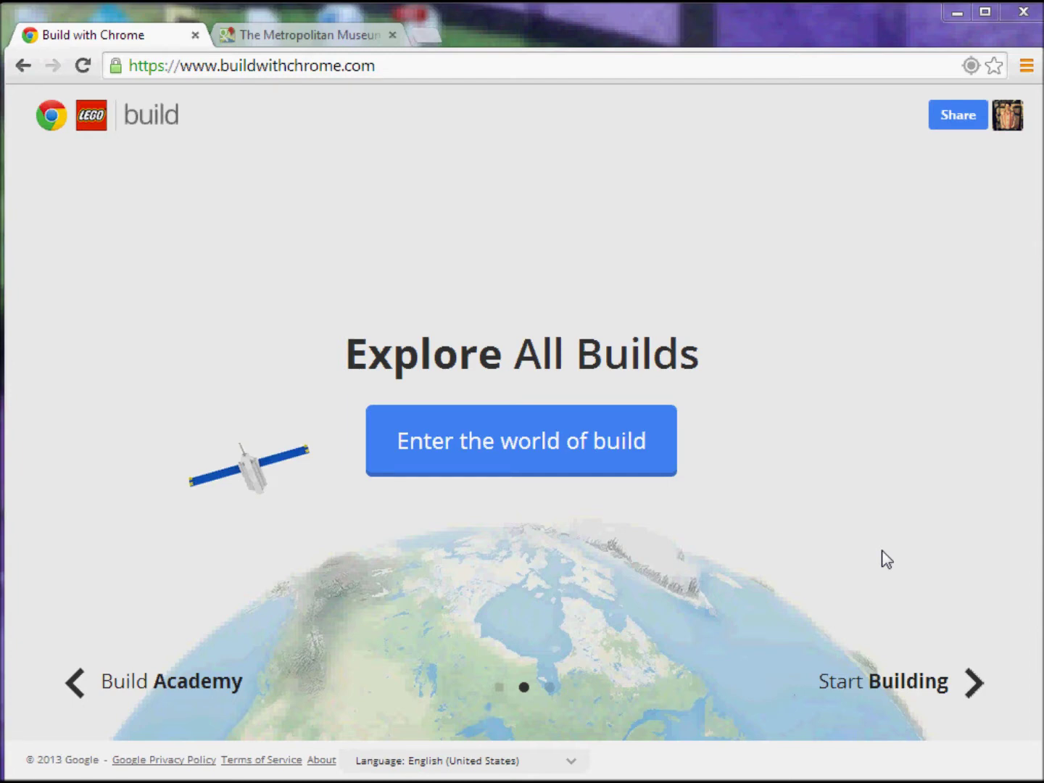
- Advance the home carousel past Master Your Skills to Build Something Awesome and start a new build
left_click(169, 681)
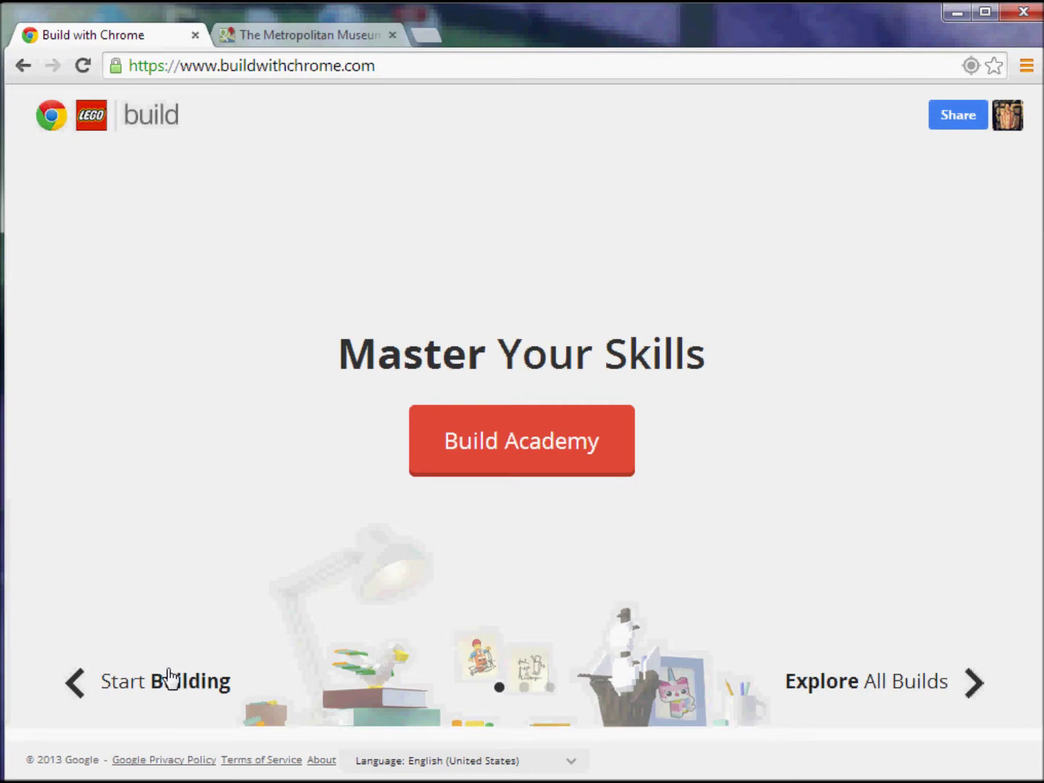
left_click(168, 680)
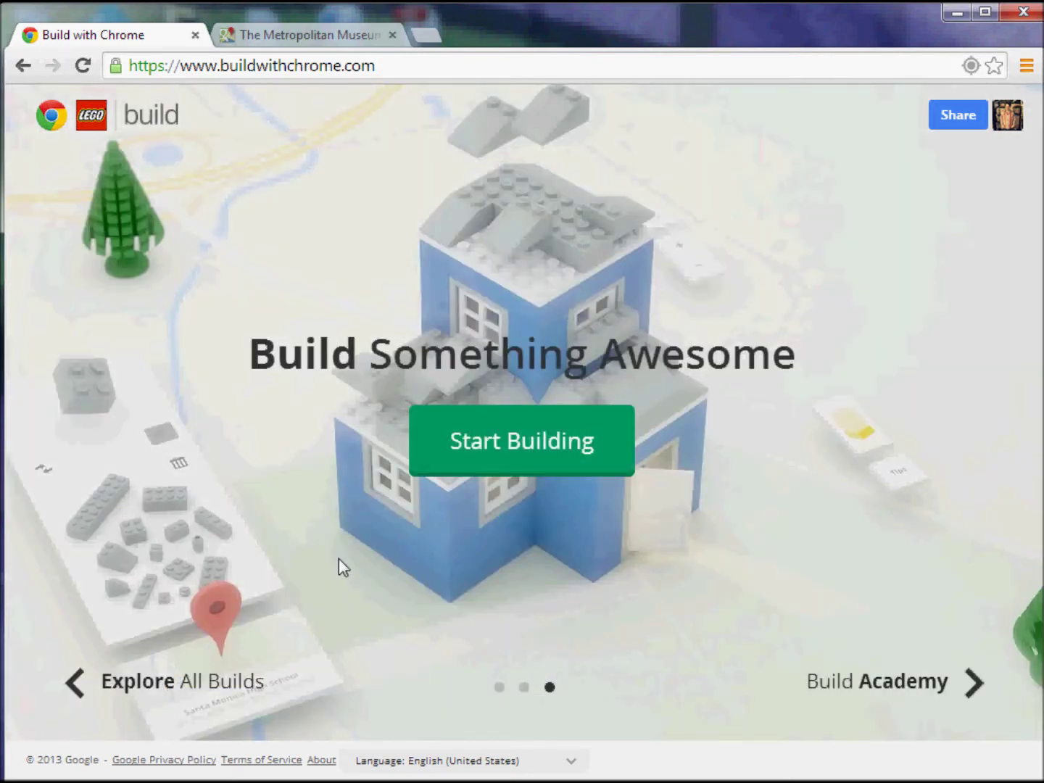
left_click(554, 443)
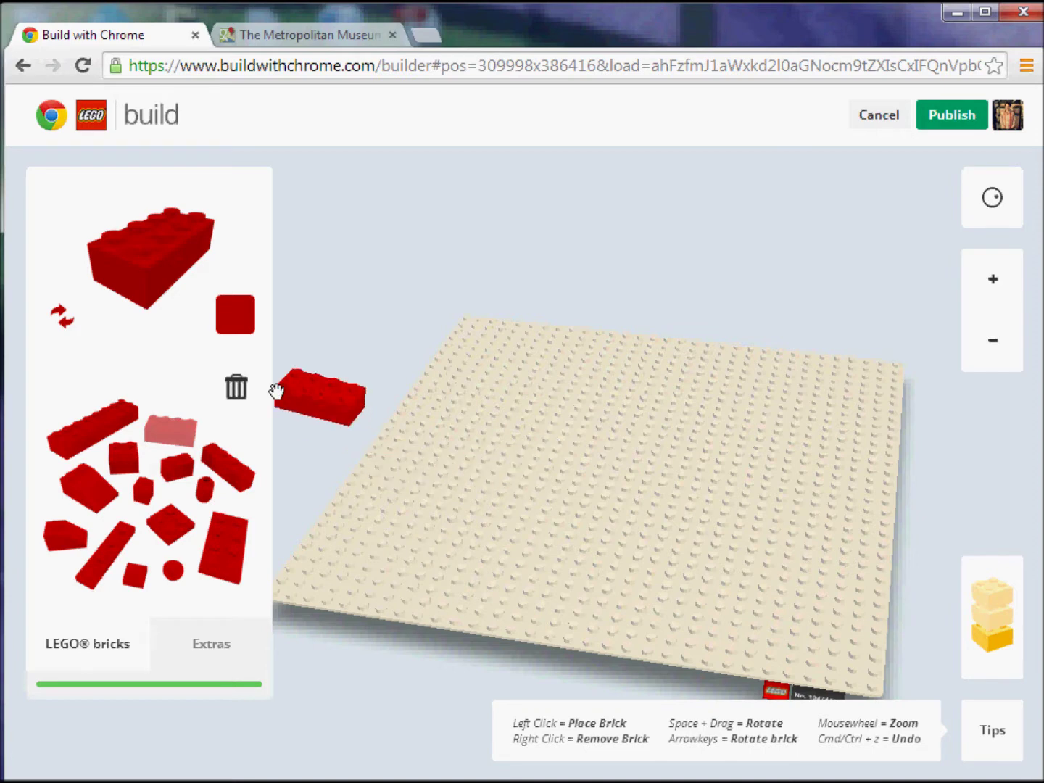
- Try the long, 2x2, slope and plate pieces, settle on the 2x4 brick, and make it grey
left_click(106, 435)
left_click(116, 468)
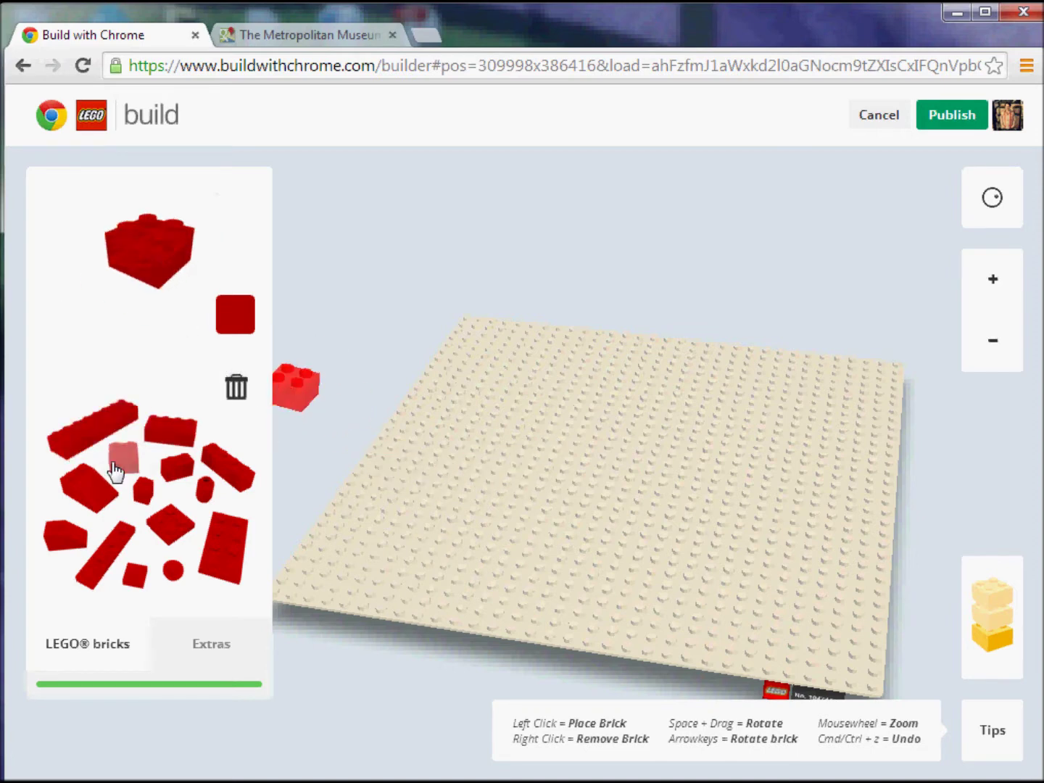
left_click(85, 500)
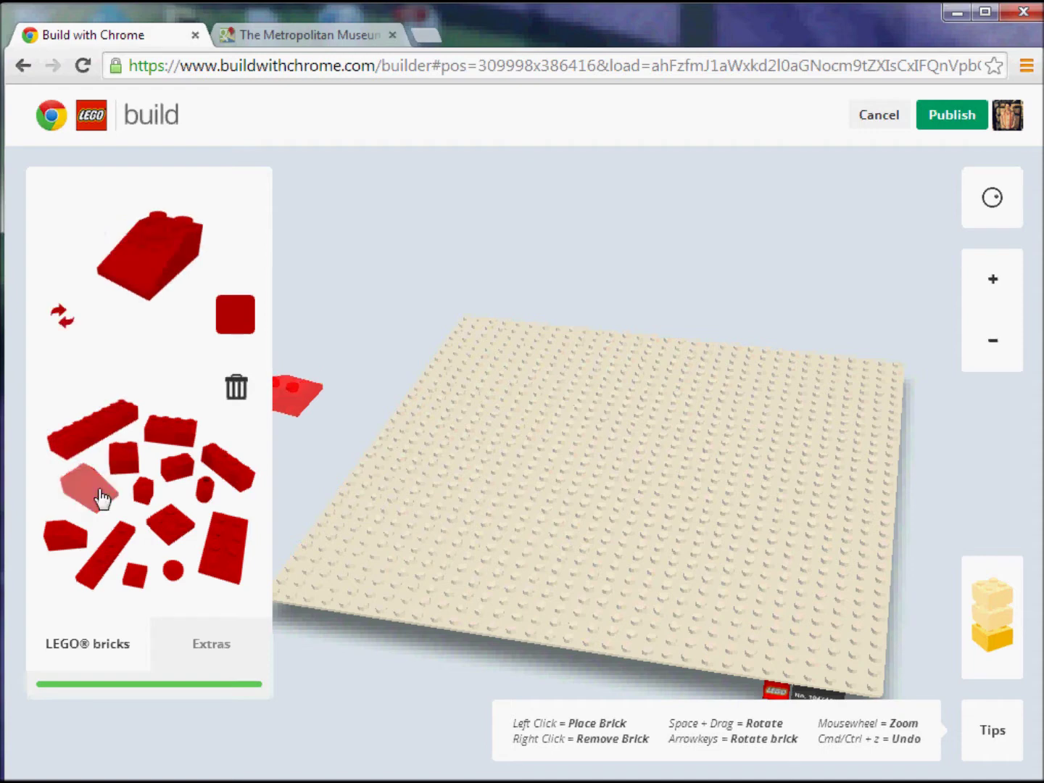
left_click(231, 485)
left_click(223, 548)
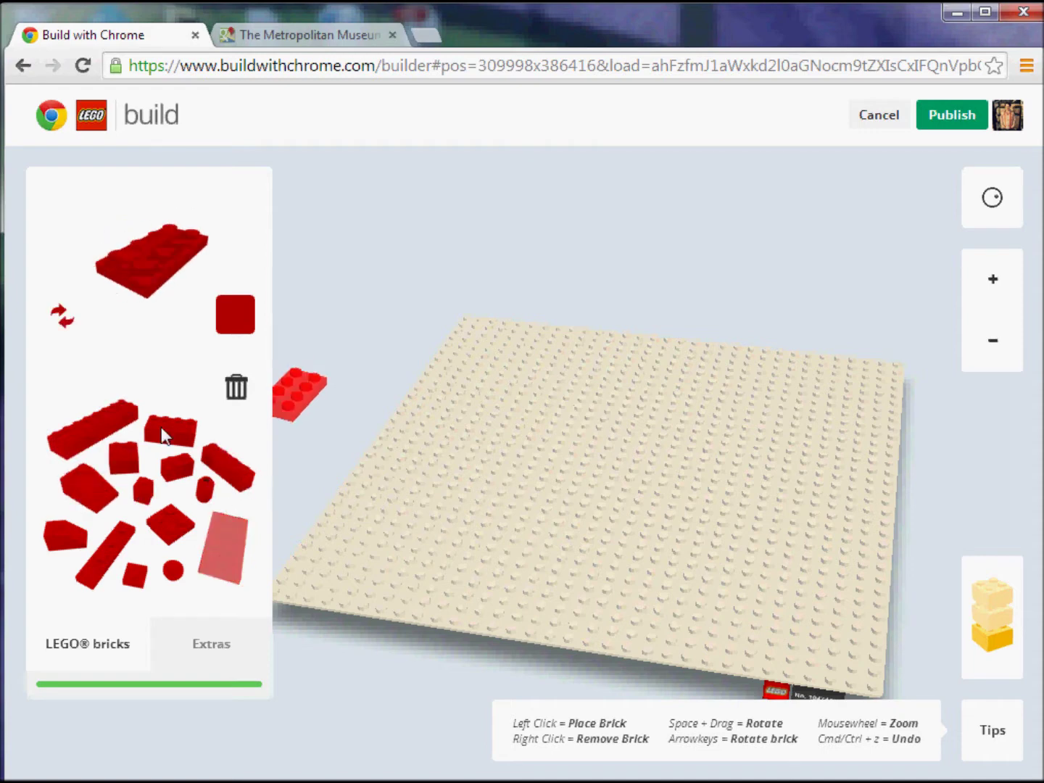
left_click(160, 426)
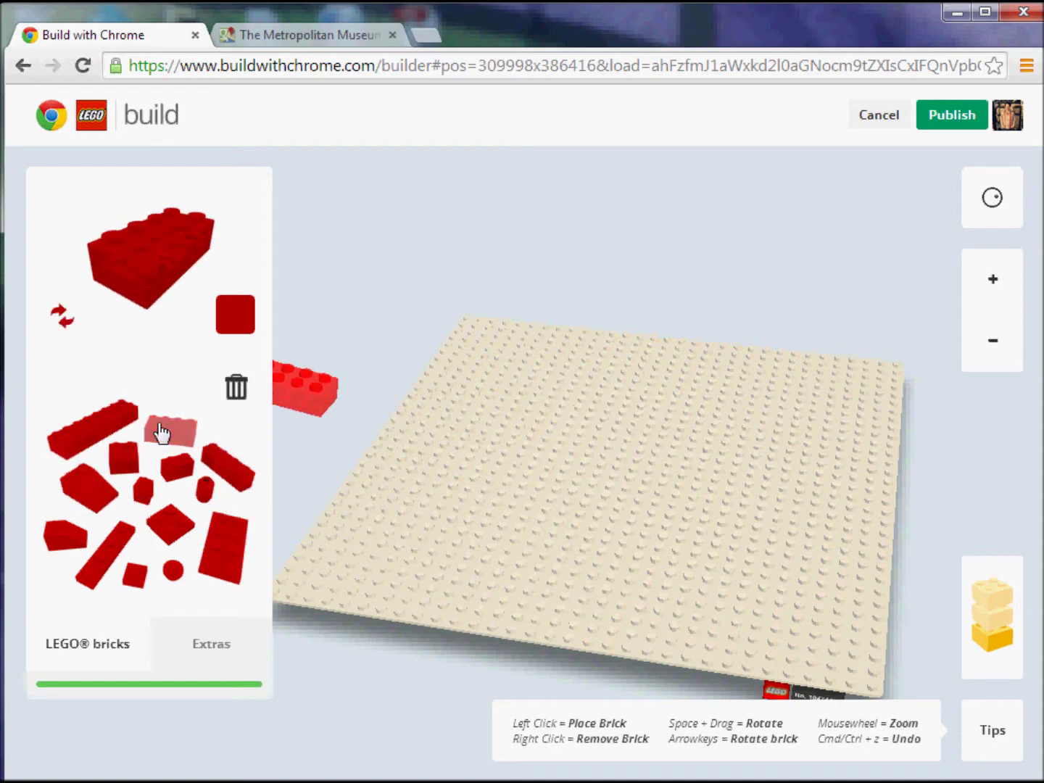
left_click(233, 324)
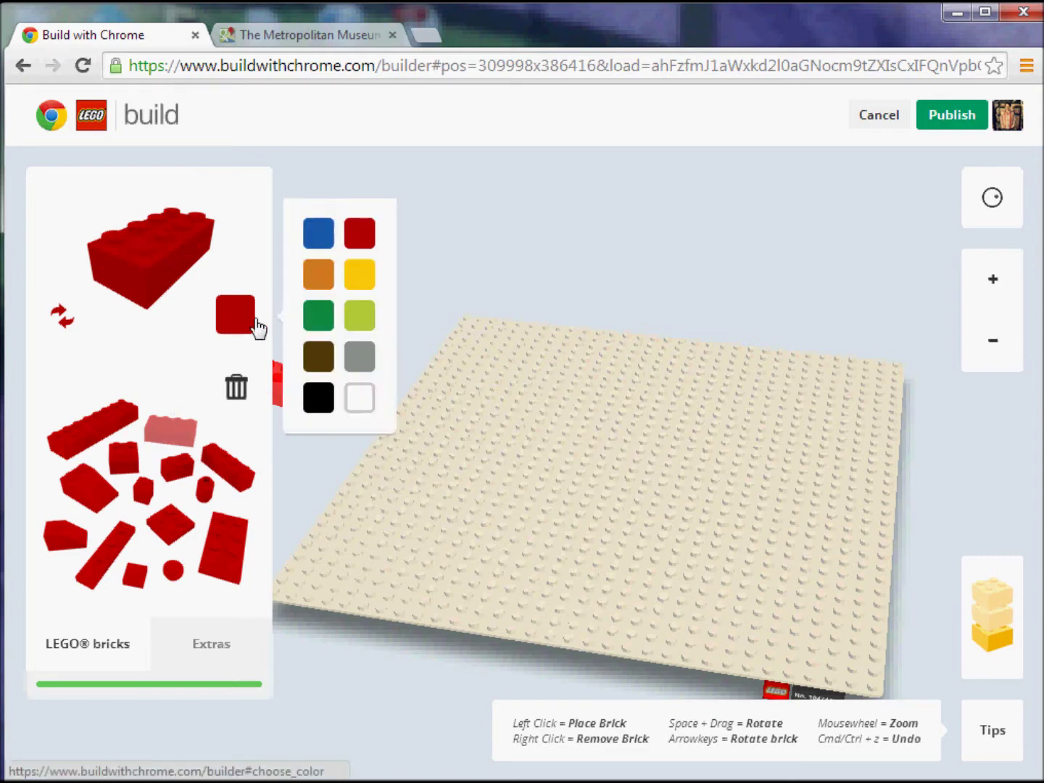
left_click(352, 356)
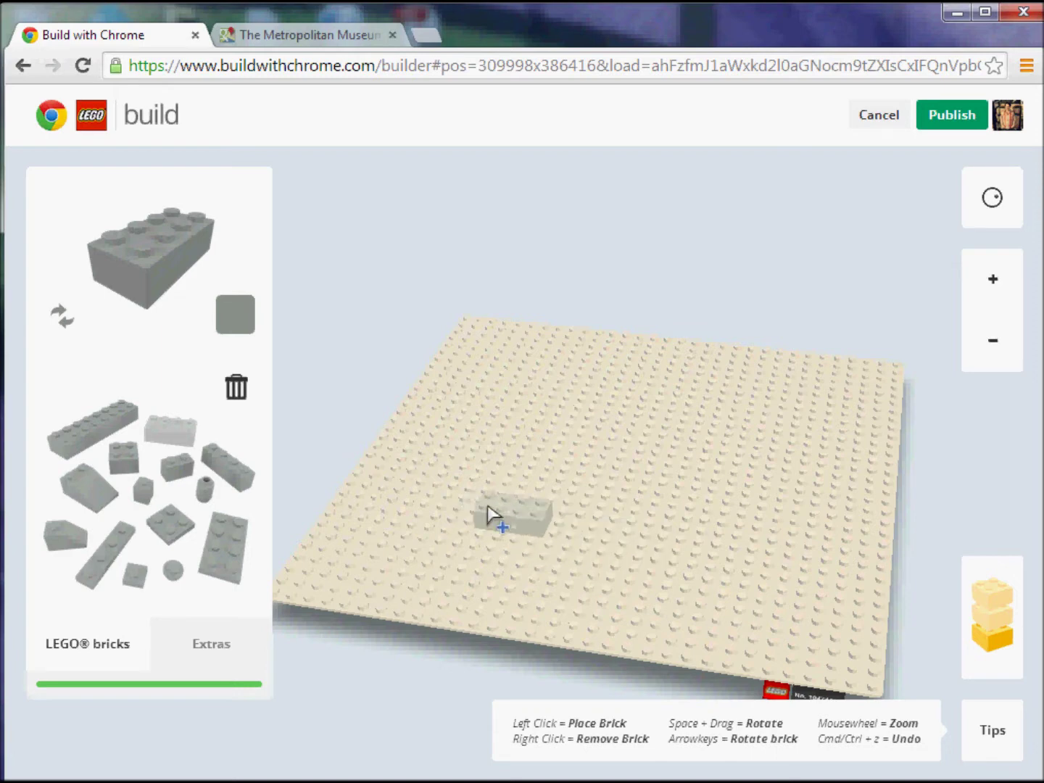
- Place and stack nine grey 2x4 bricks into a two-high L-shaped wall mid-baseplate
left_click(488, 512)
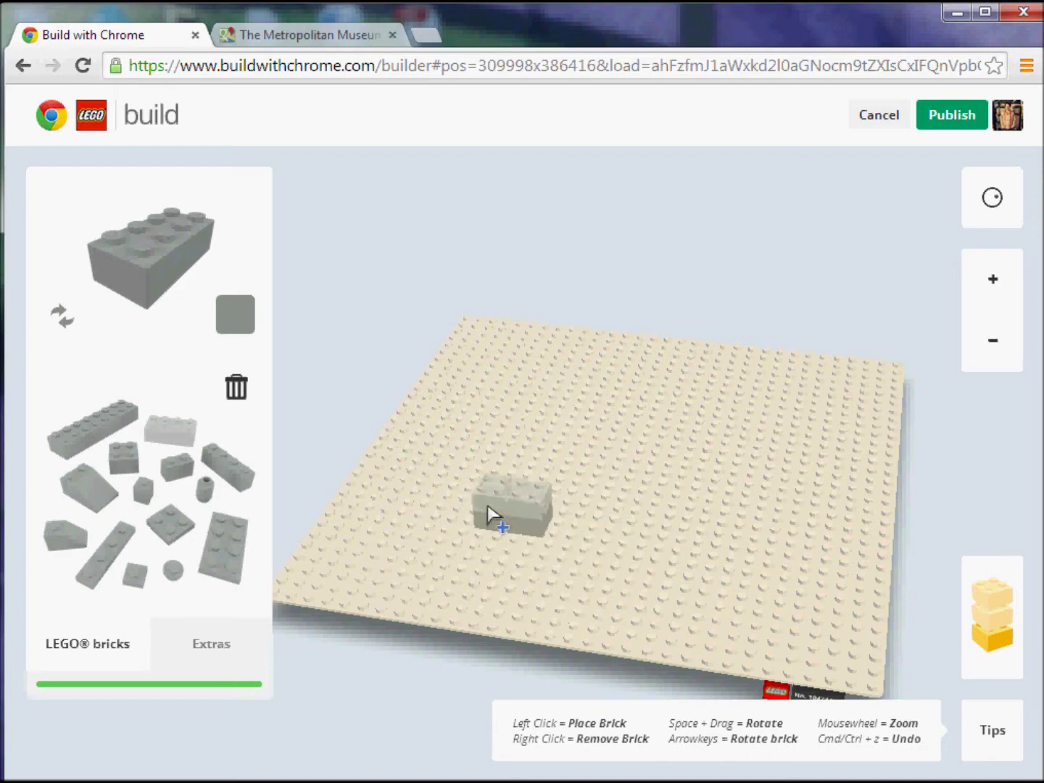
left_click(555, 528)
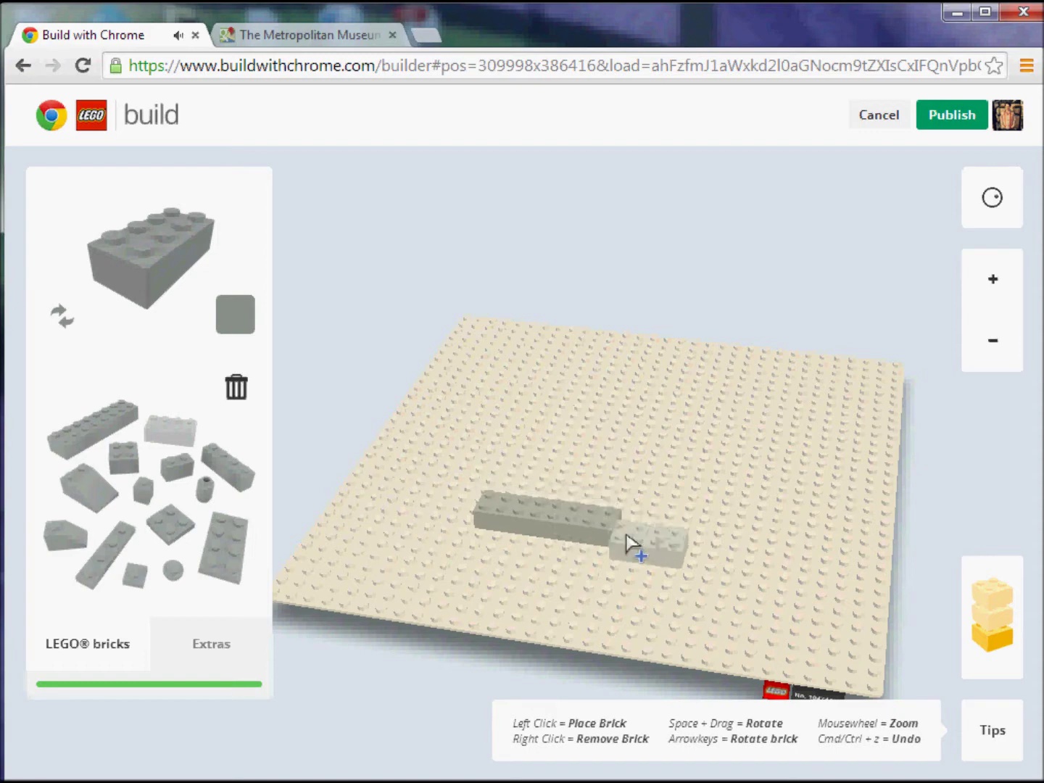
left_click(638, 530)
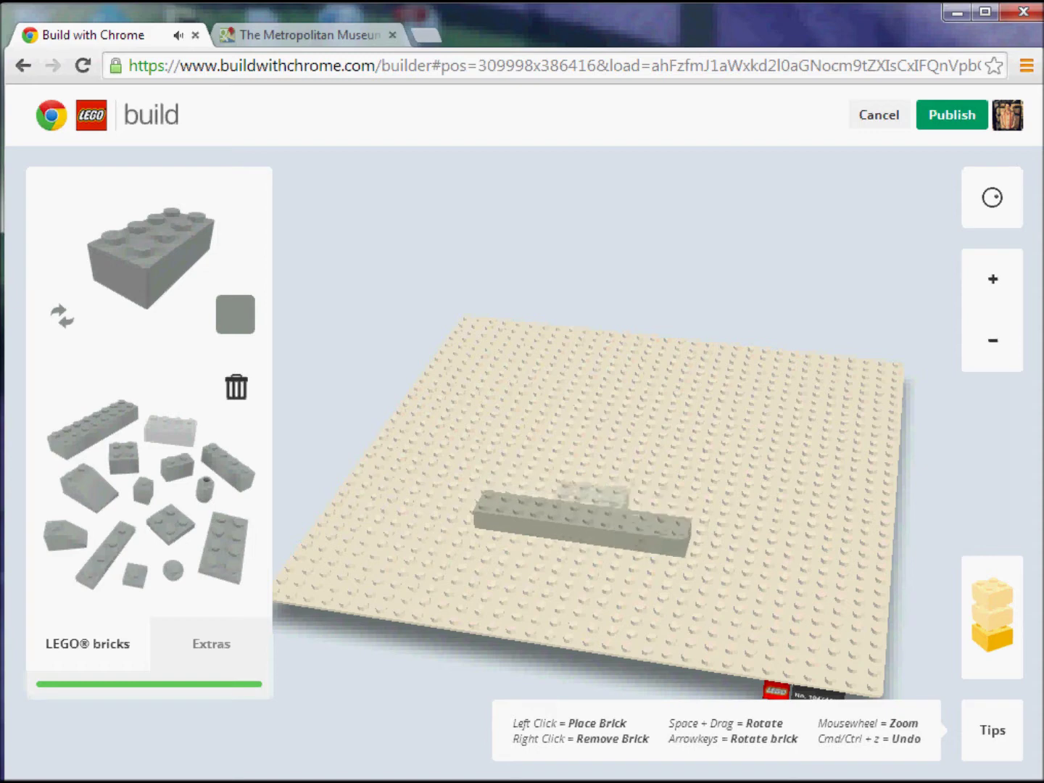
left_click(492, 509)
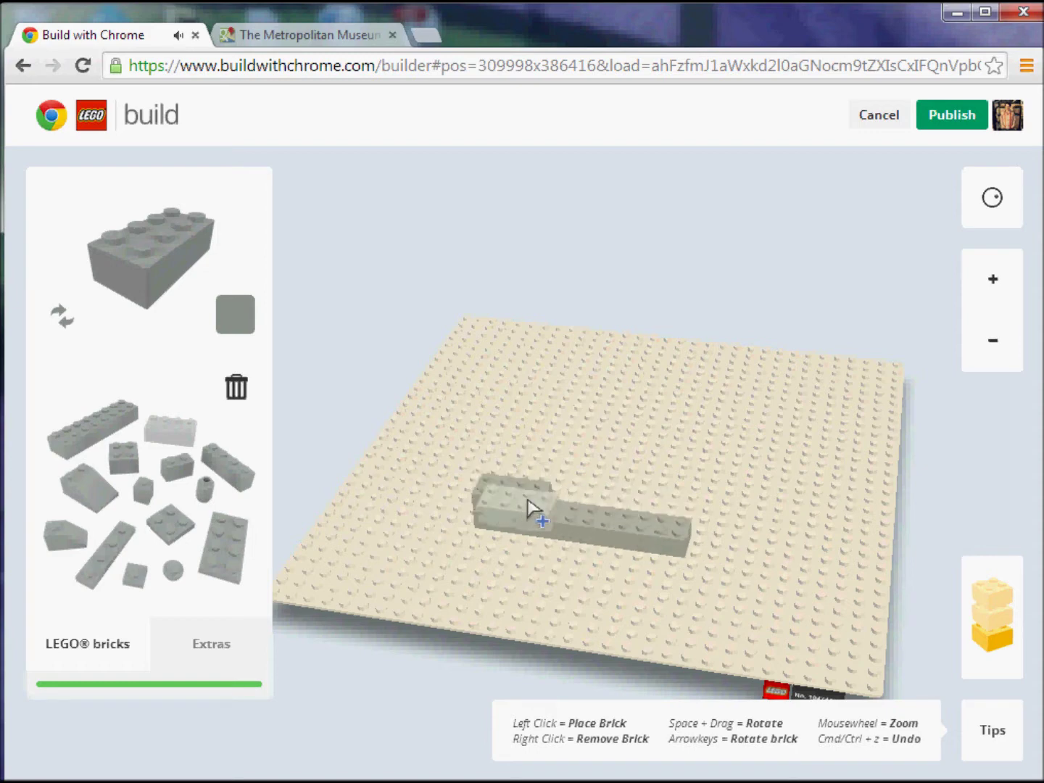
left_click(565, 505)
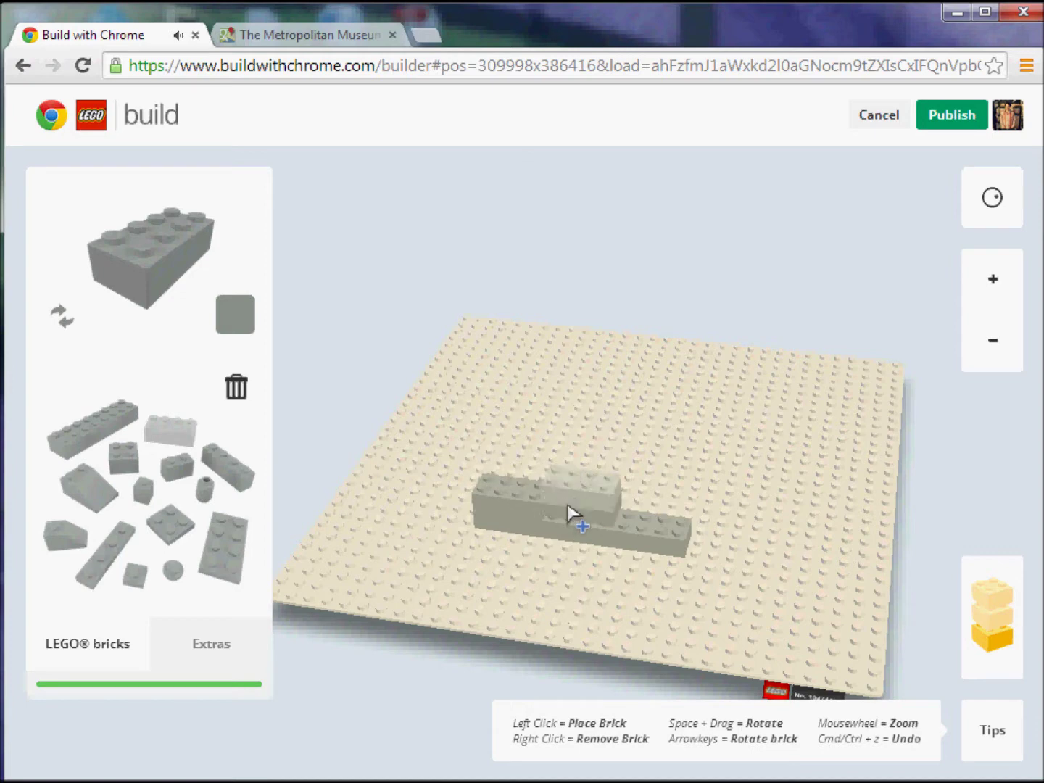
left_click(642, 517)
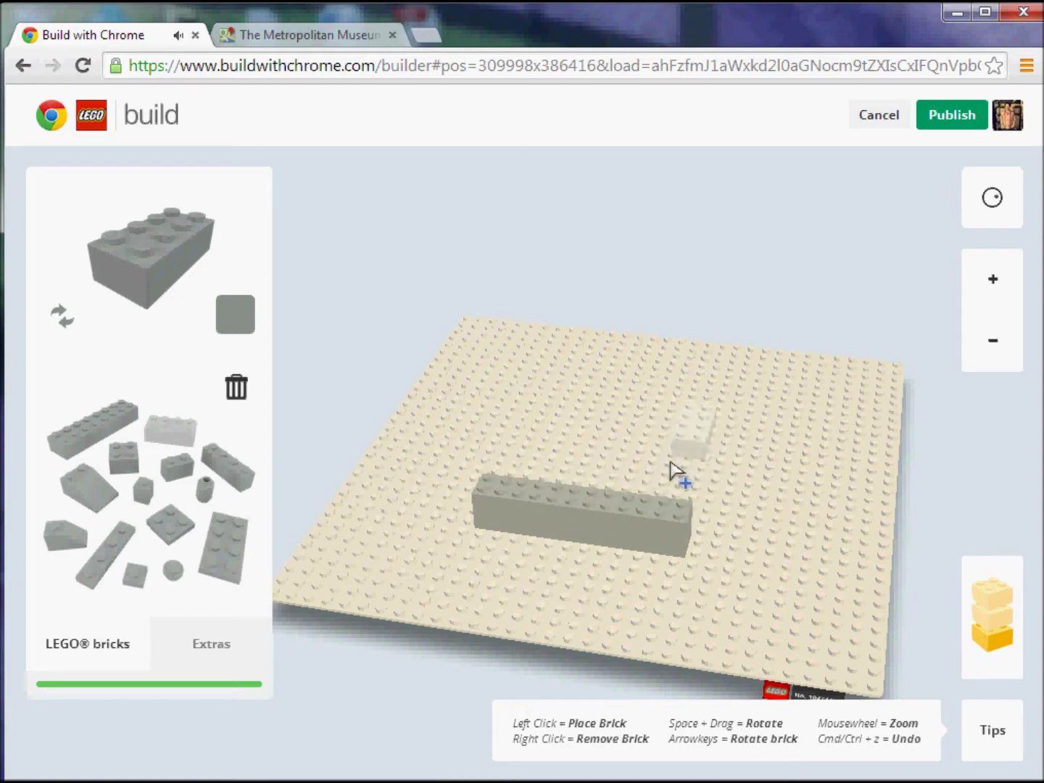
left_click(688, 507)
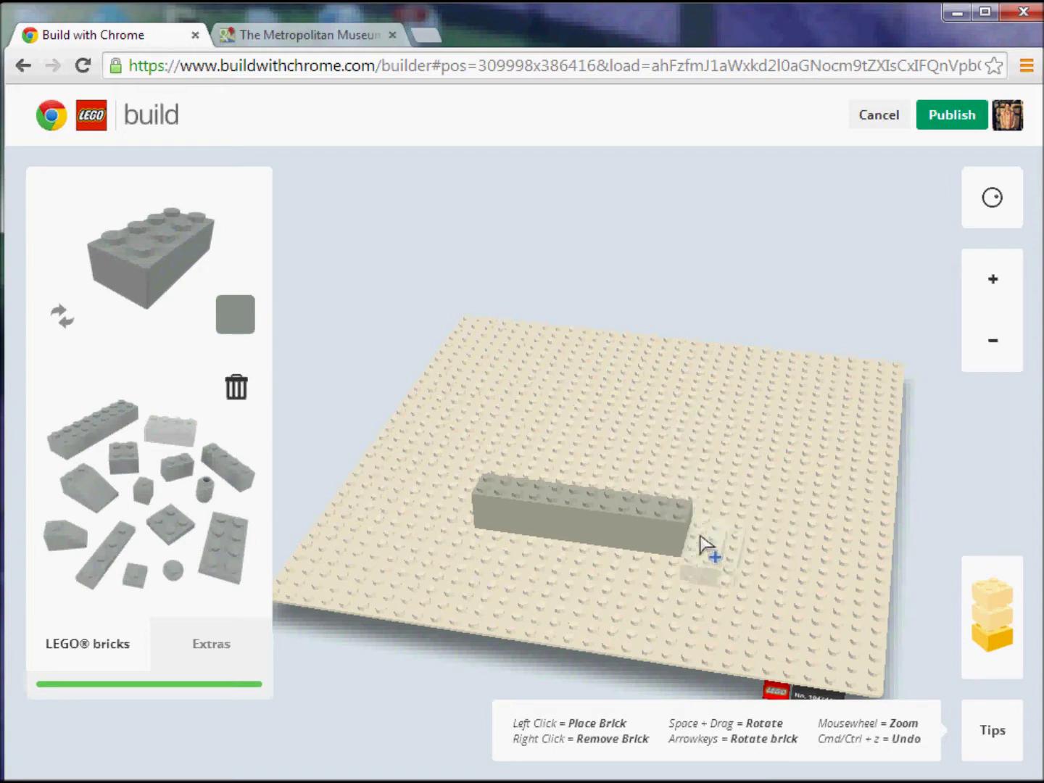
left_click(702, 517)
left_click(704, 517)
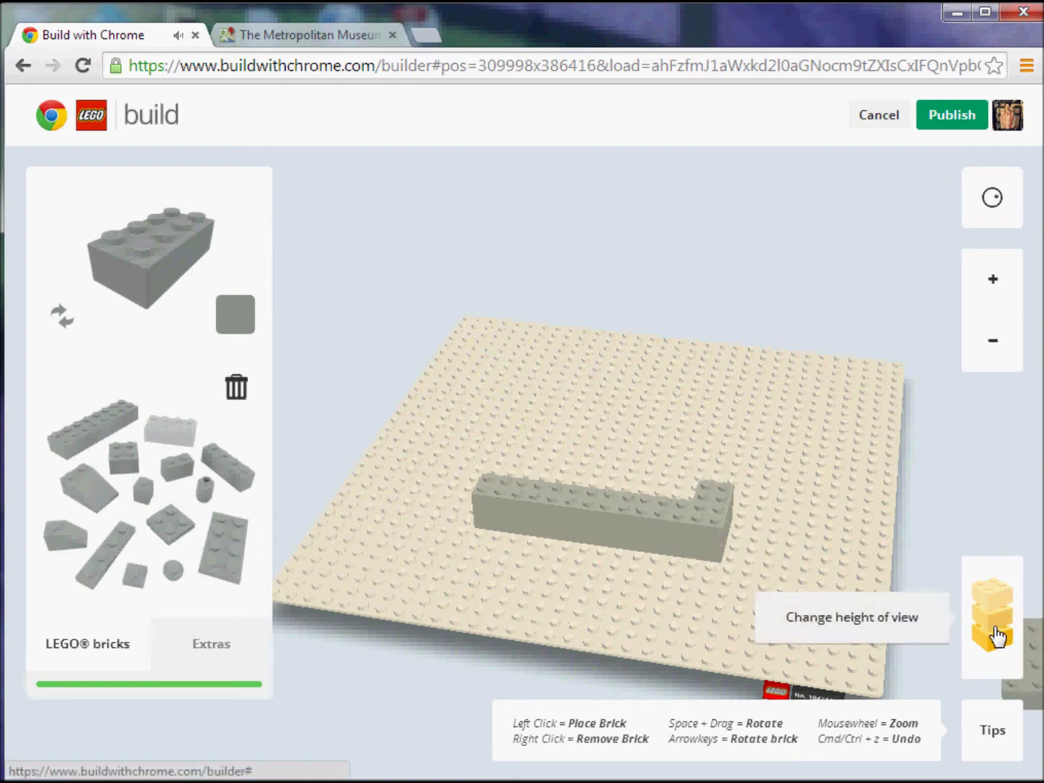
- Raise the viewing height, rotate the view two quarter turns, and show the Extras pieces
mouse_move(998, 637)
left_mouse_down()
mouse_move(993, 598)
mouse_move(990, 650)
left_mouse_up()
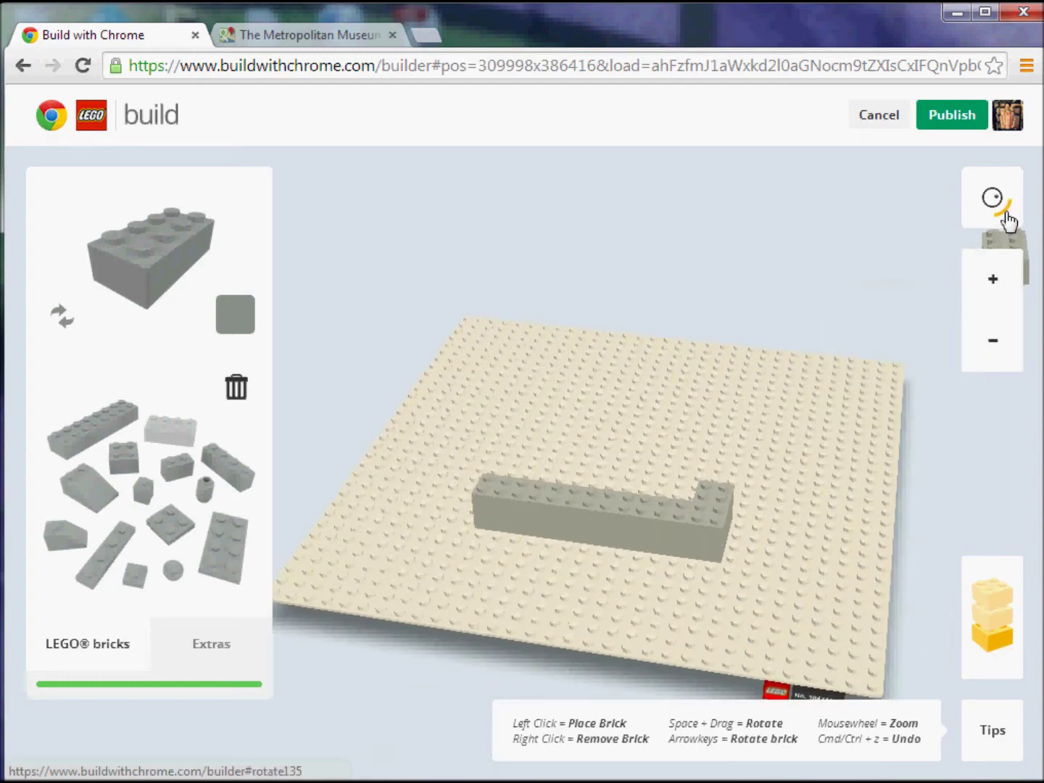
left_click(1008, 221)
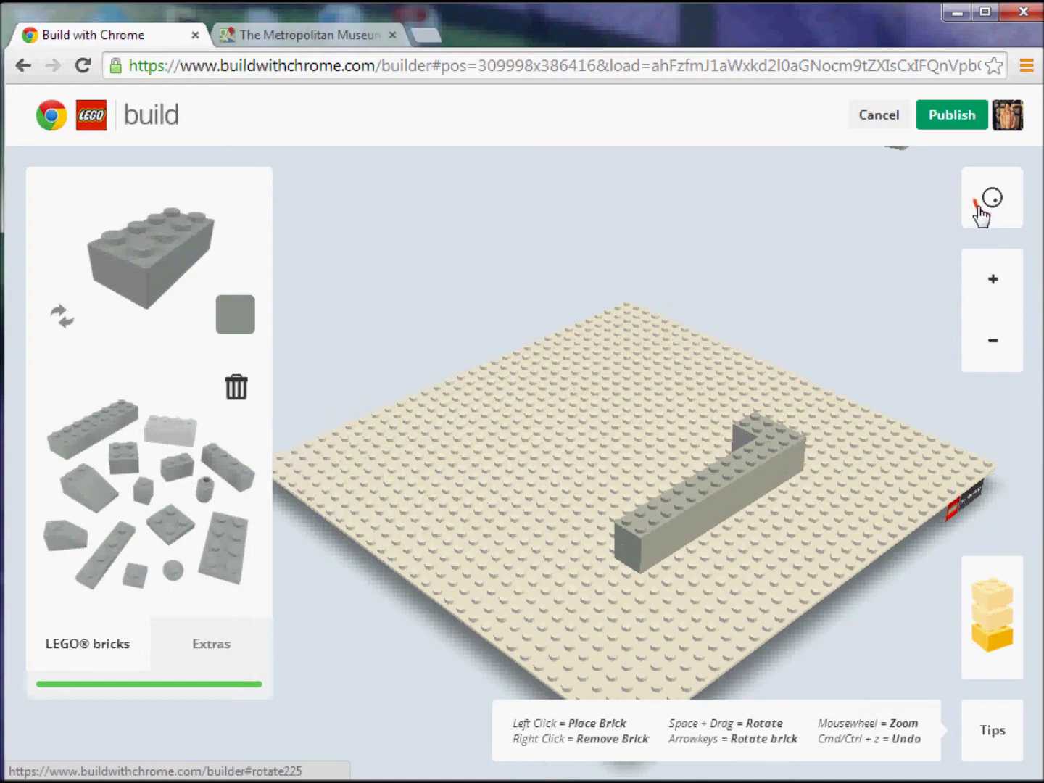
left_click(981, 216)
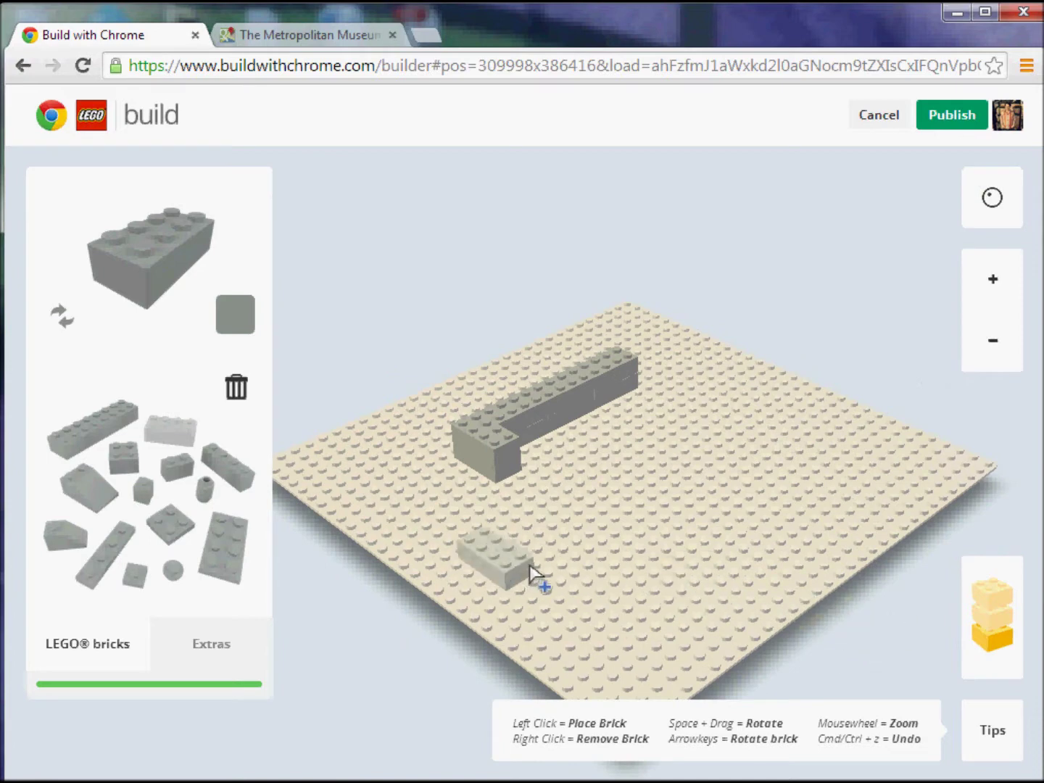
left_click(208, 654)
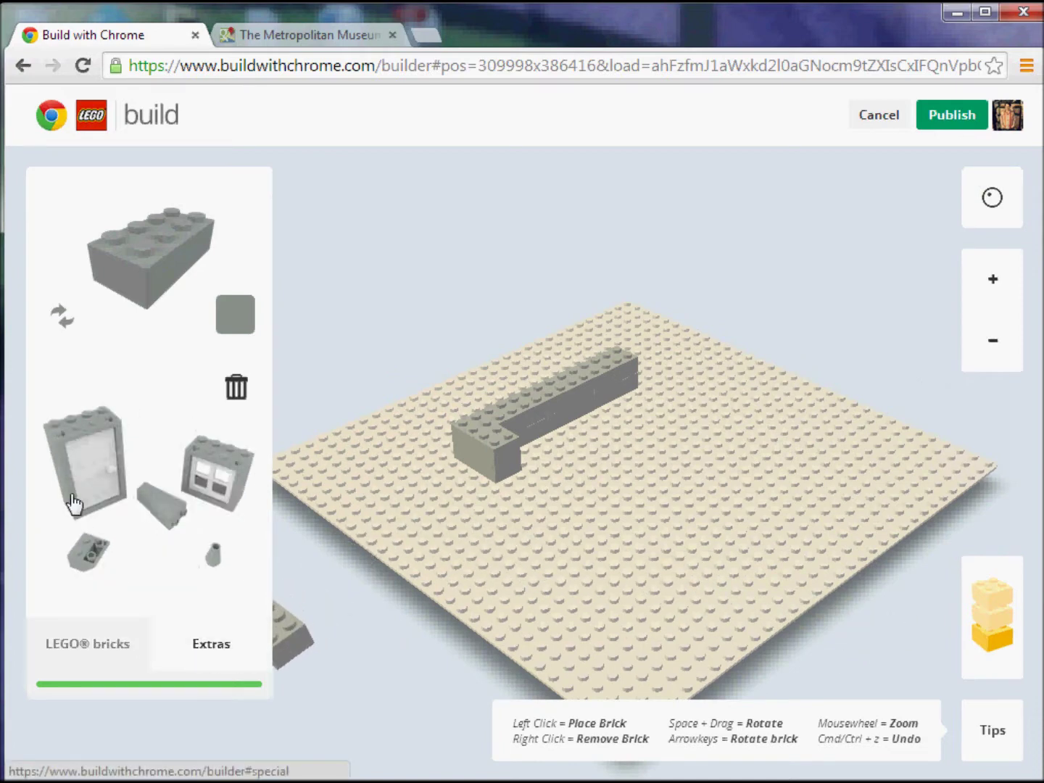
- Place the grey door piece beside the L wall and turn the view to its other side
left_click(92, 485)
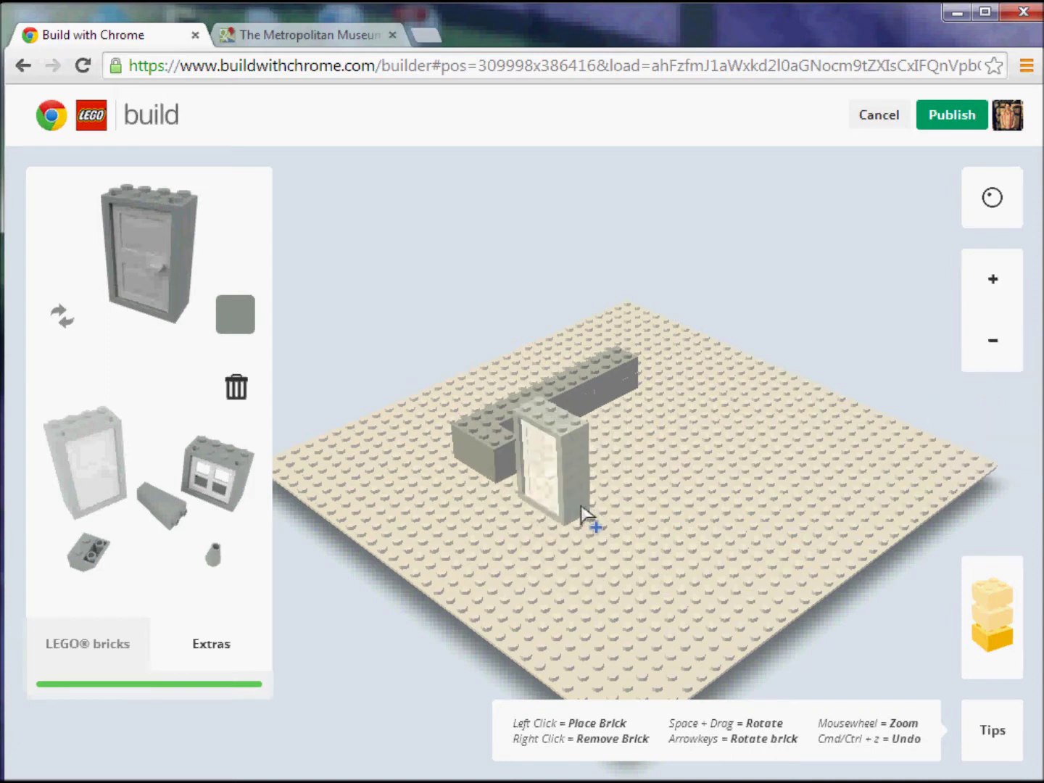
left_click(565, 507)
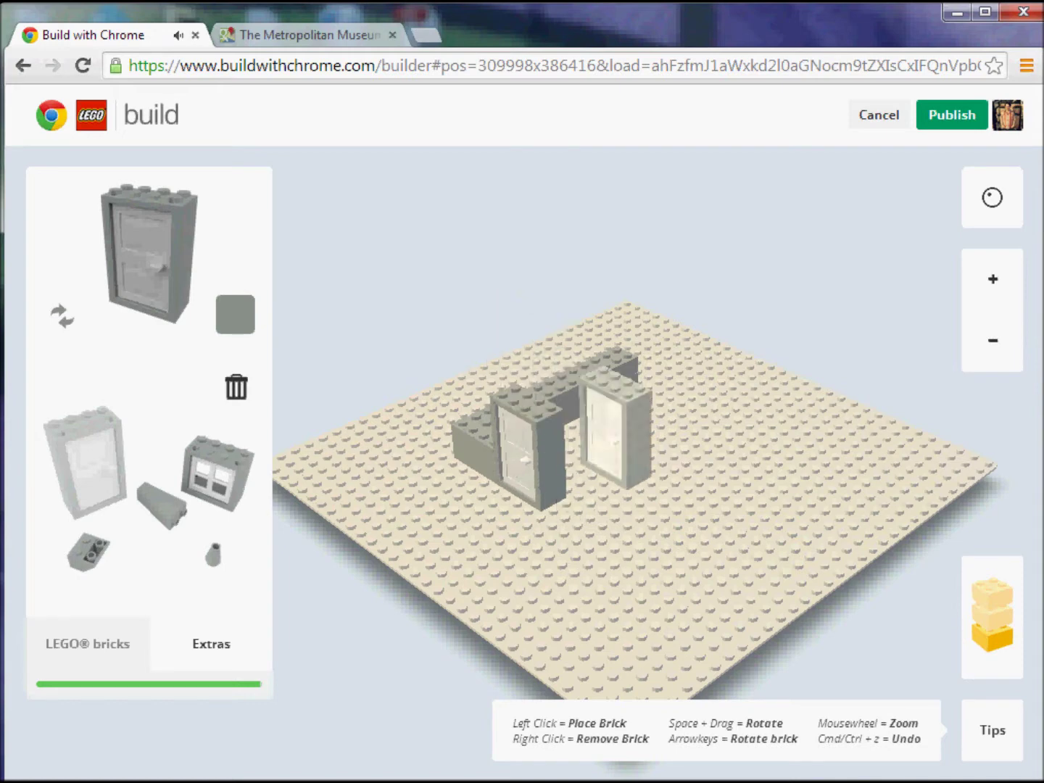
left_click(992, 198)
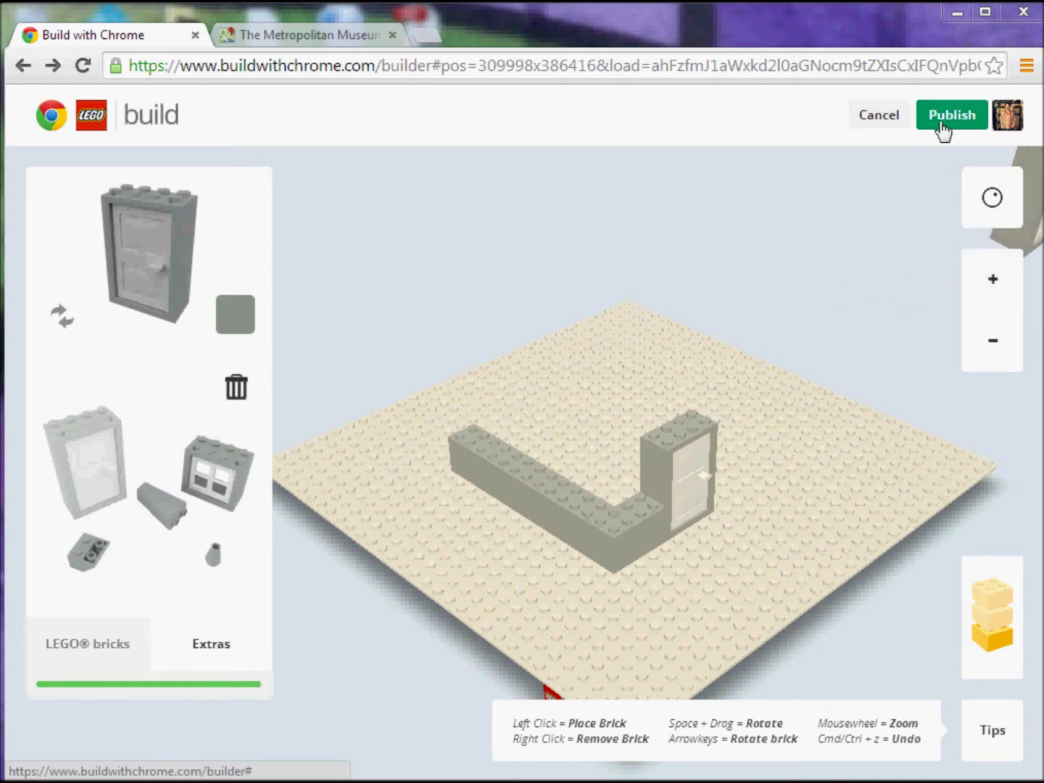
- Cancel the unfinished build, confirm leaving the page, and activate the map's place search
left_click(880, 117)
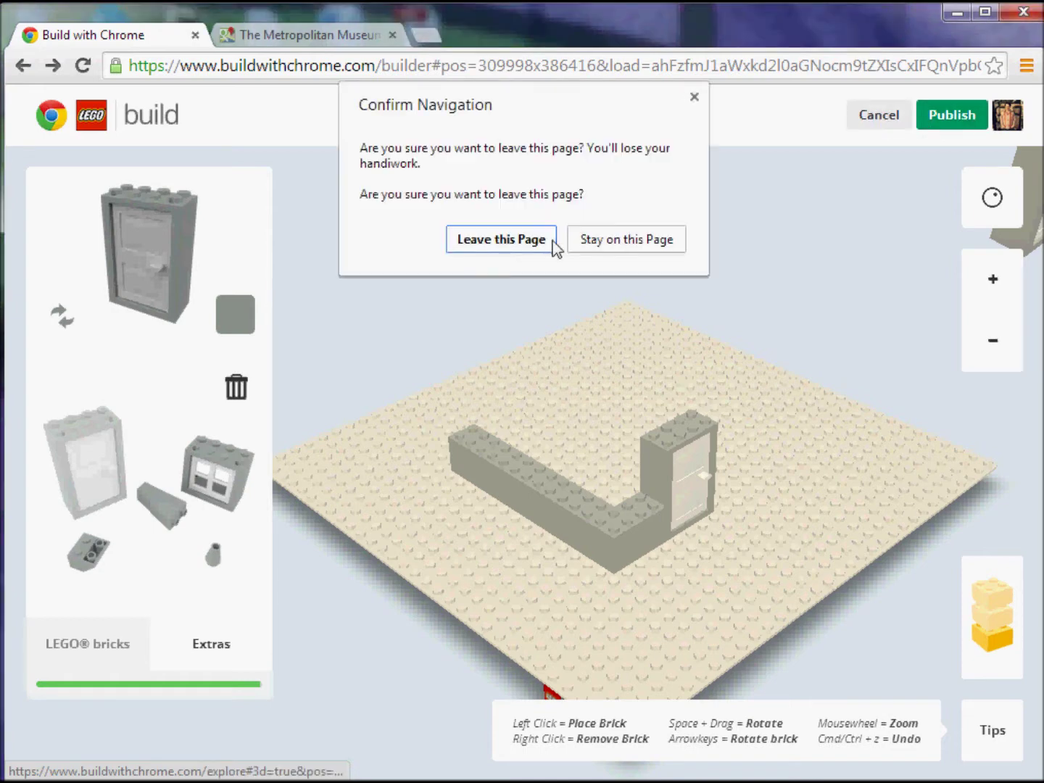
left_click(507, 246)
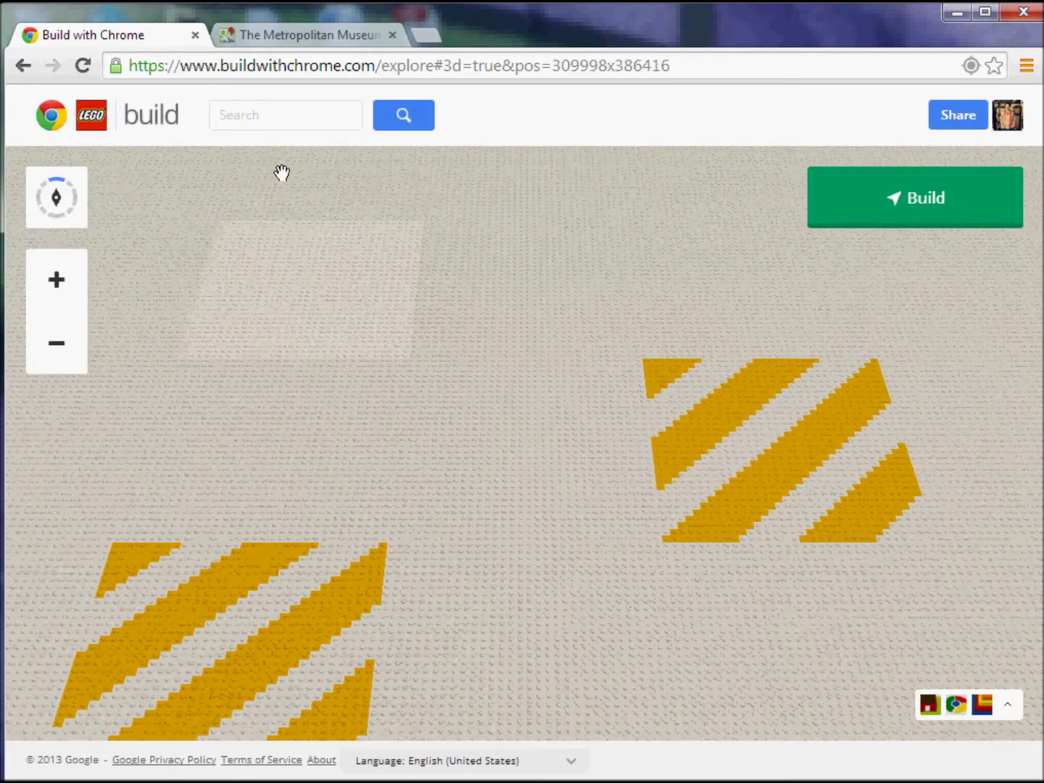
left_click(251, 113)
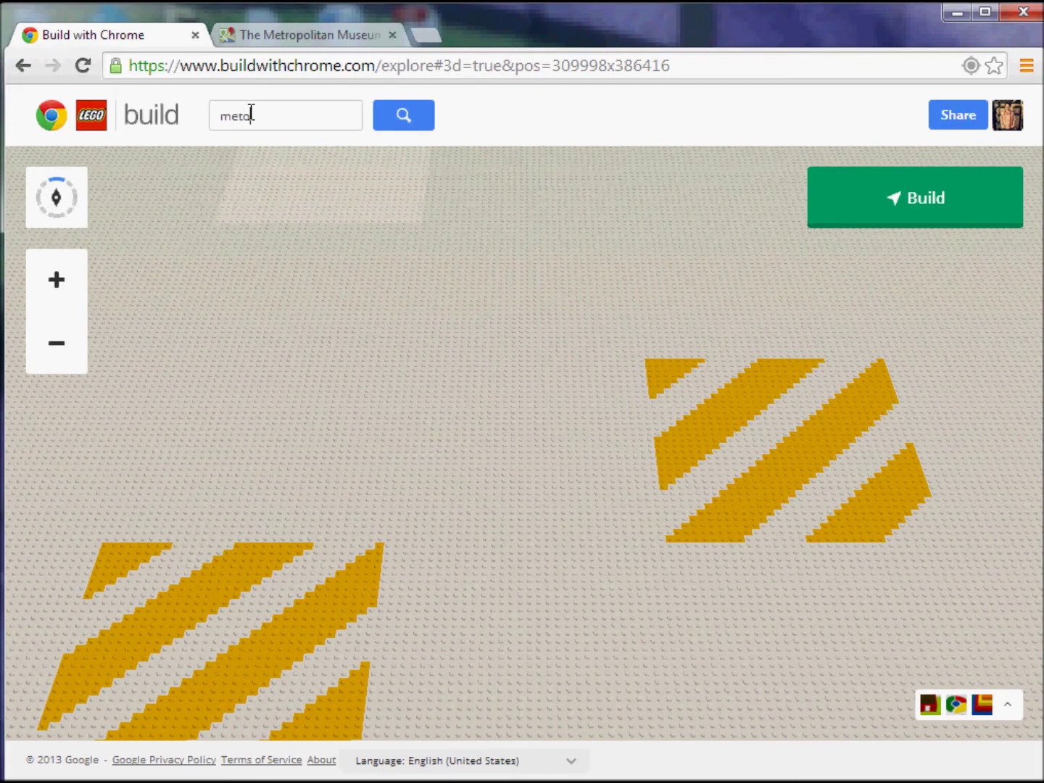
- Search for 'metropolitan museum of art' and pan across the METALSI, red M and NYK builds toward Fifth Avenue
type("metropolit")
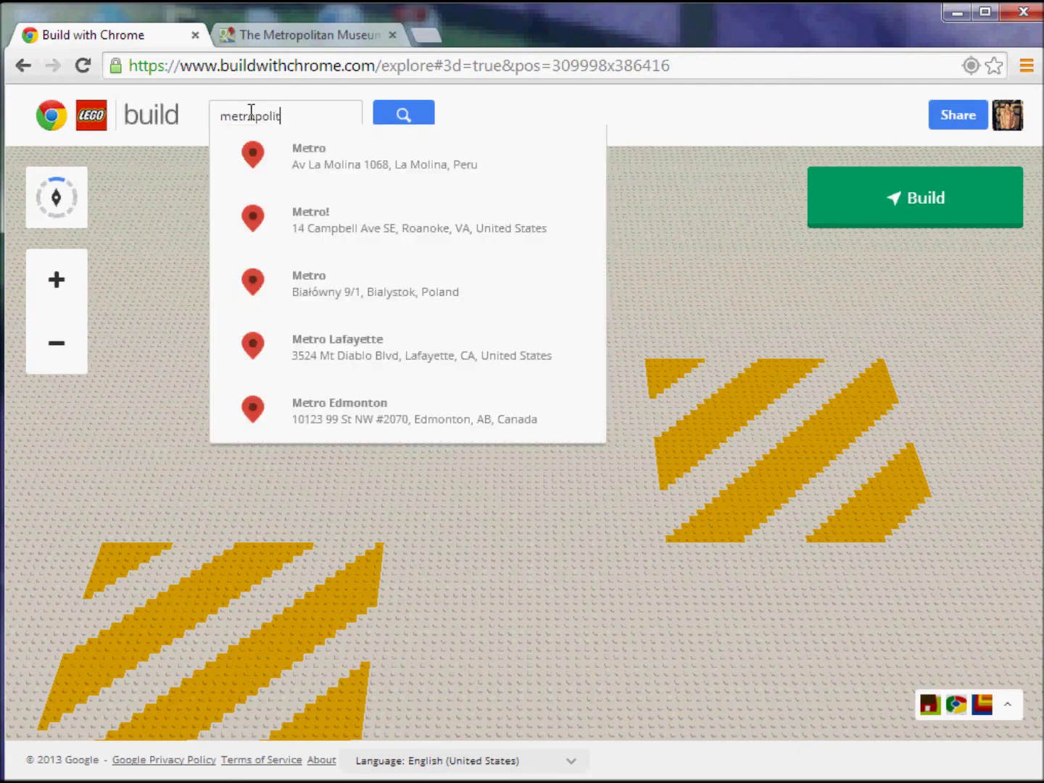
type("an museum of art")
key("Return")
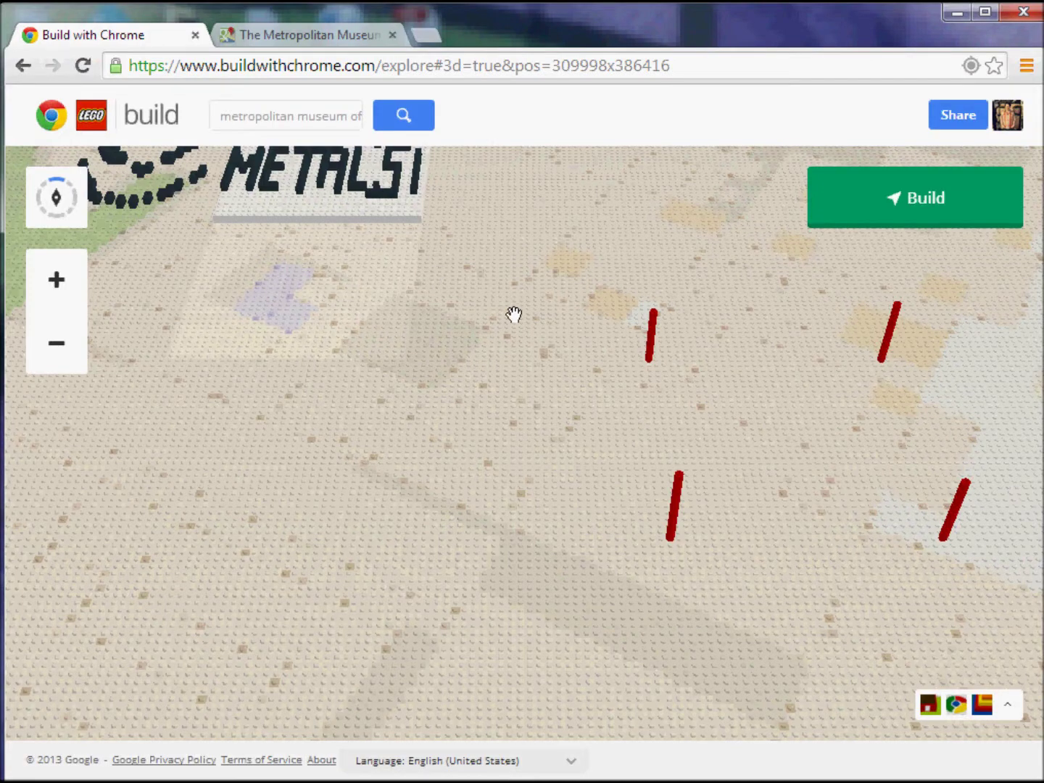
left_click_drag(513, 315, 586, 558)
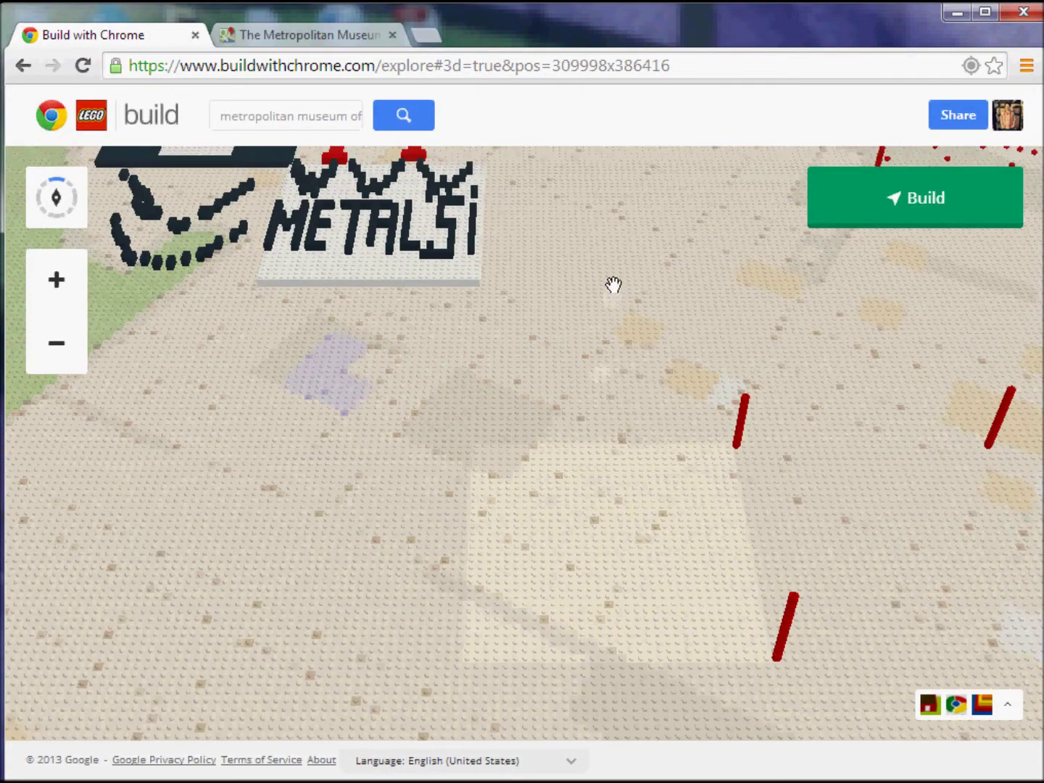
left_click_drag(613, 285, 617, 585)
left_click_drag(637, 284, 606, 645)
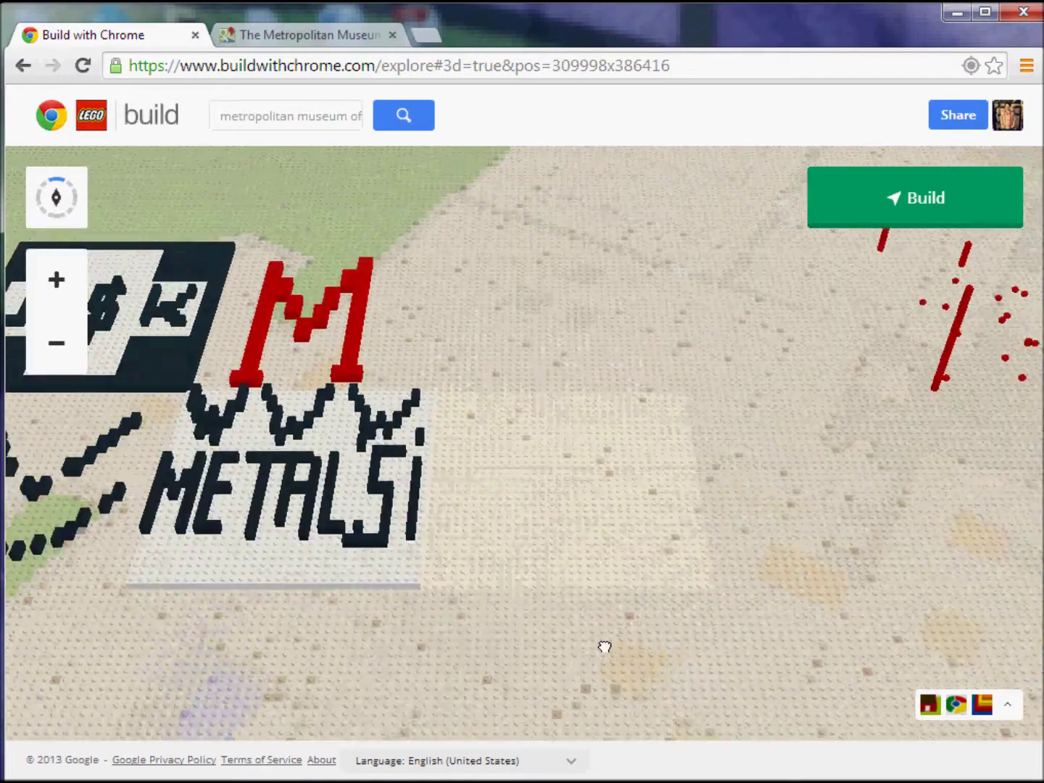
left_click_drag(475, 343, 479, 493)
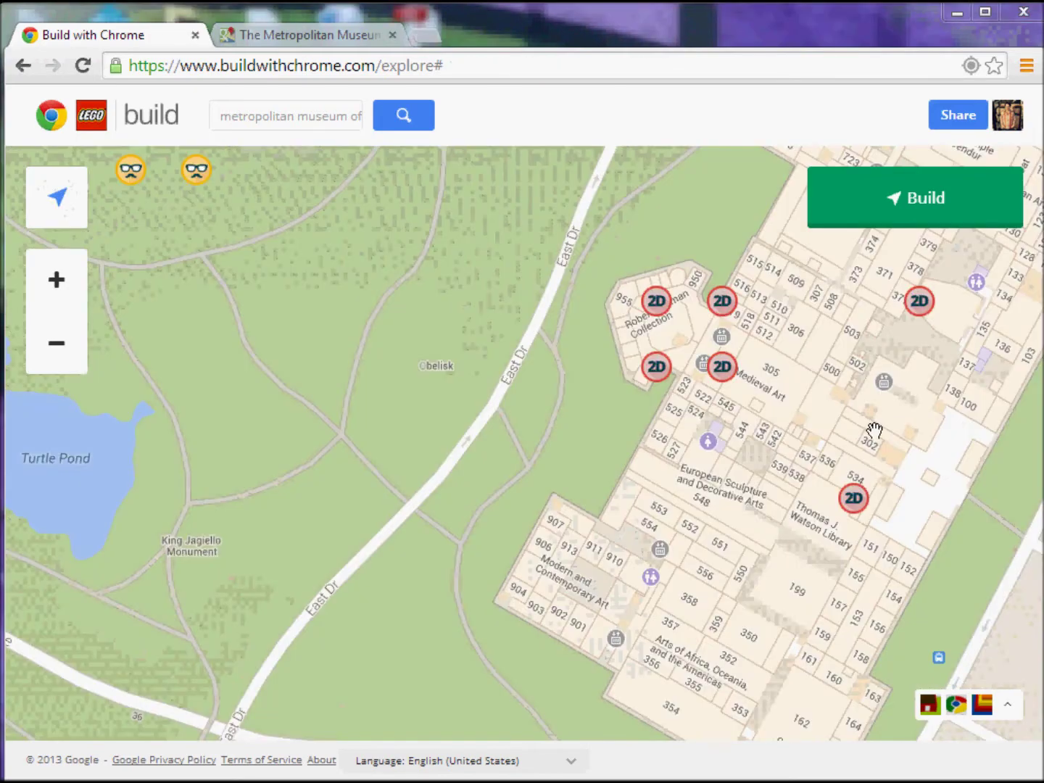
left_click_drag(874, 433, 595, 463)
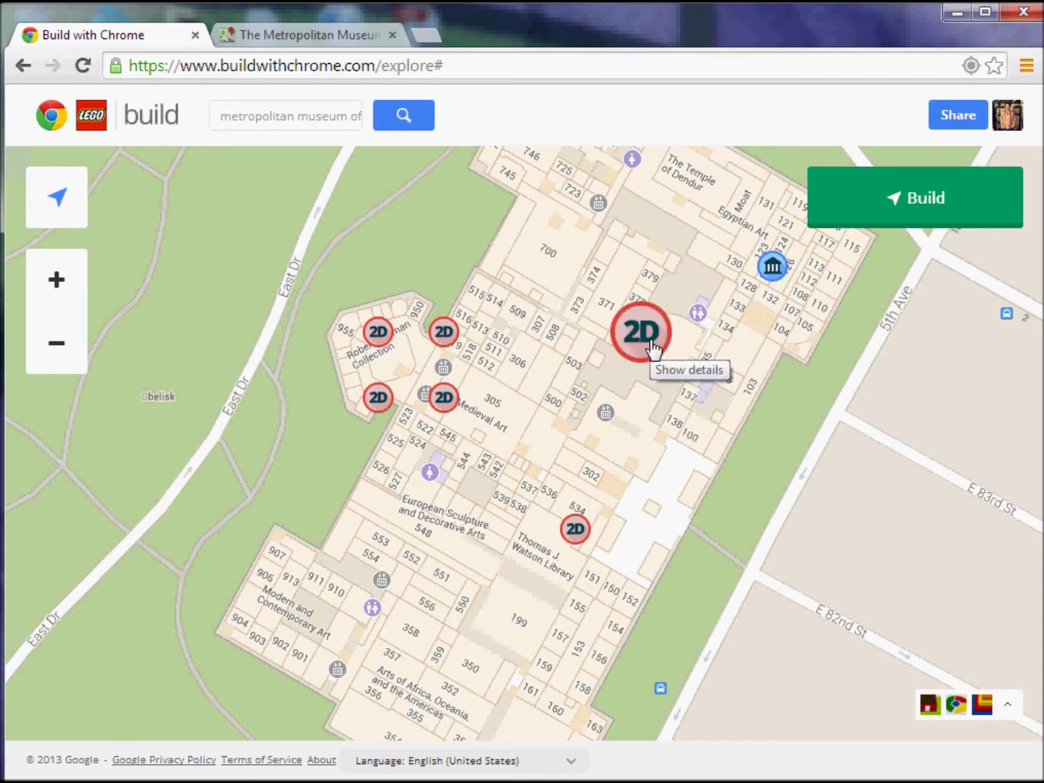
- Open the details of the red M and NYK 2D builds, then close them by panning
left_click(452, 343)
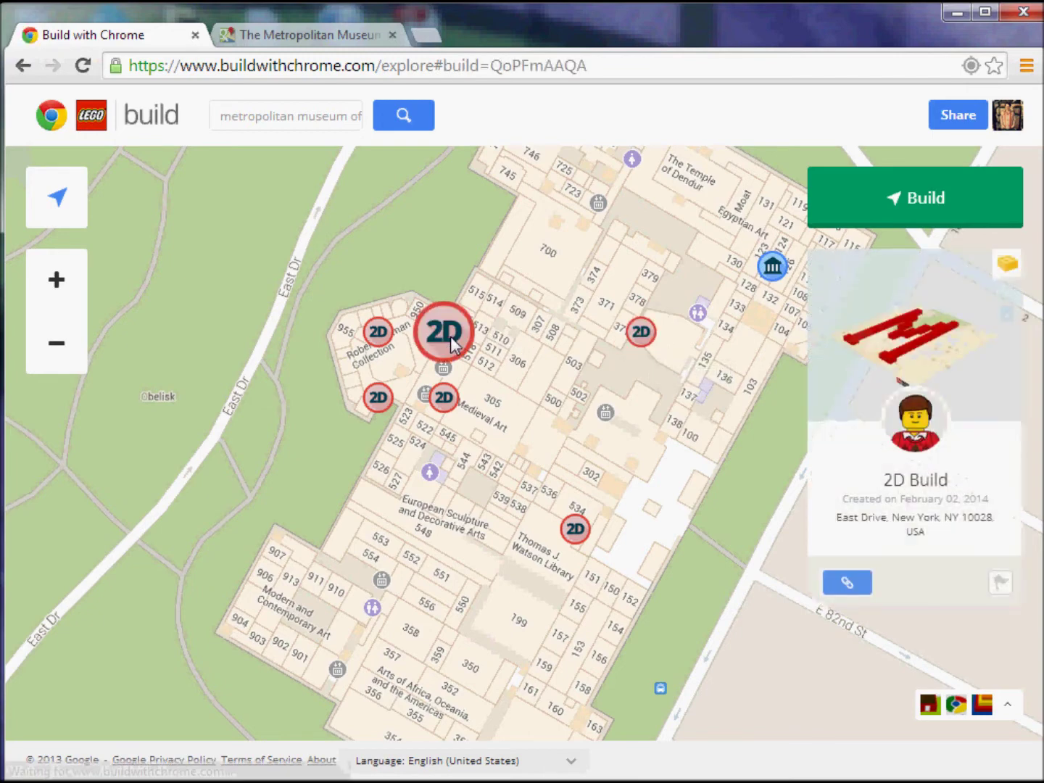
left_click(375, 348)
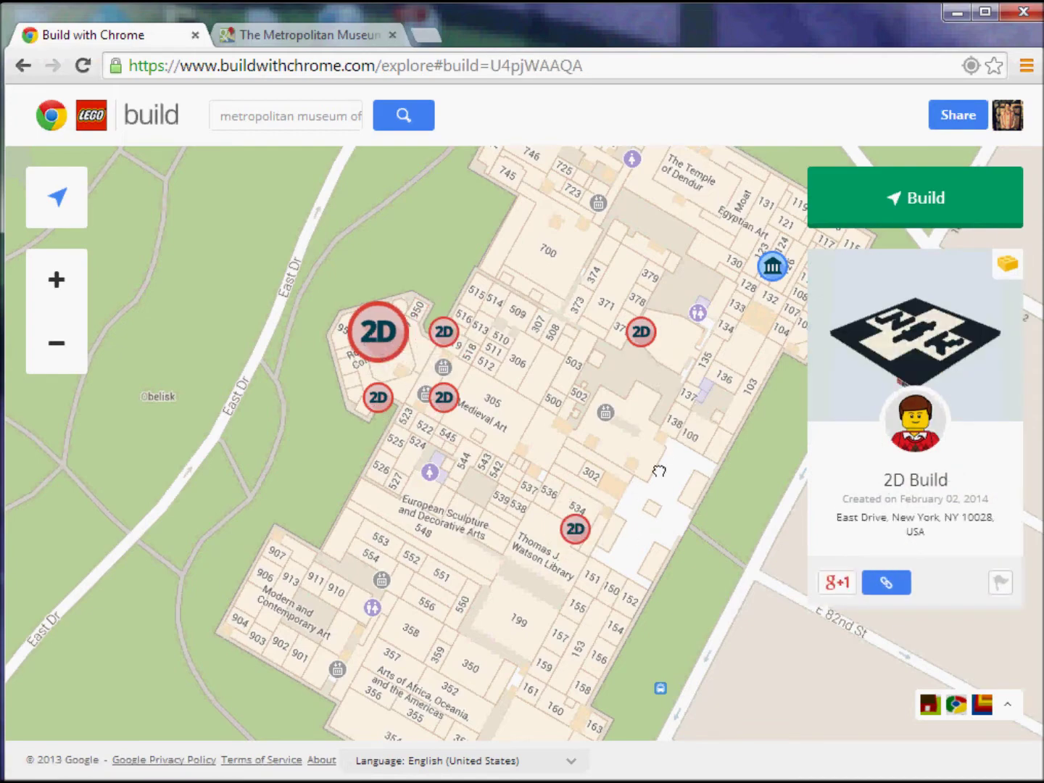
left_click_drag(660, 473, 695, 339)
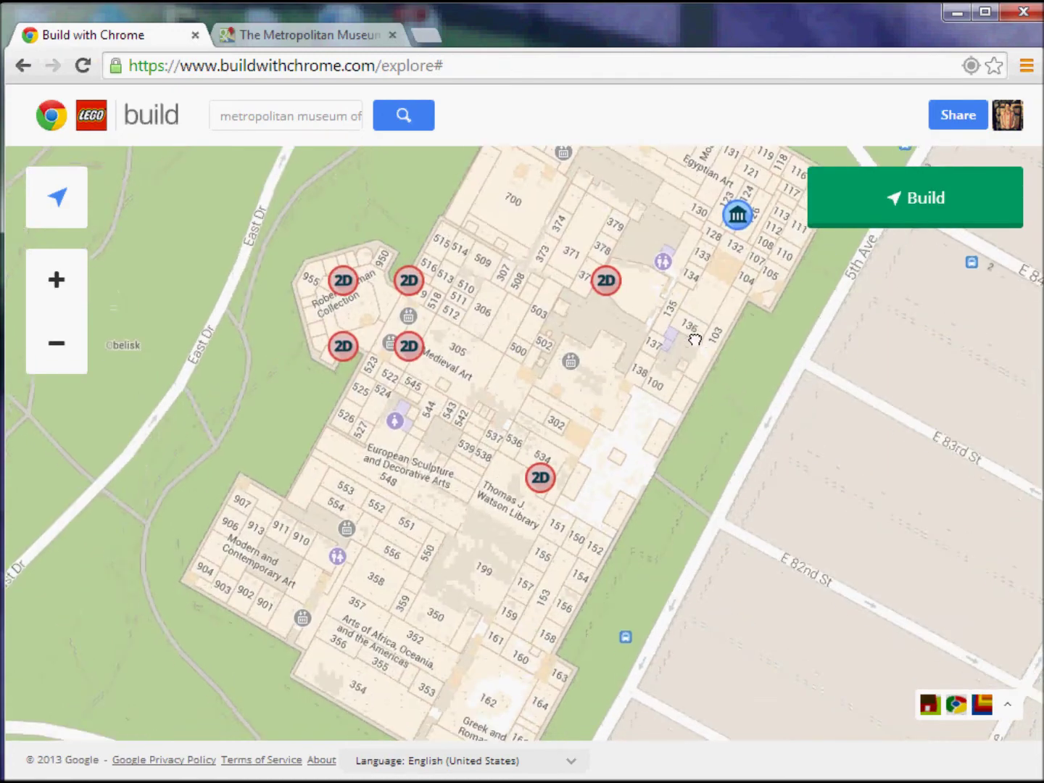
- Pan over the museum's southern rooms and back to the northern markers, then switch to the Met Street View
left_click_drag(518, 610, 598, 448)
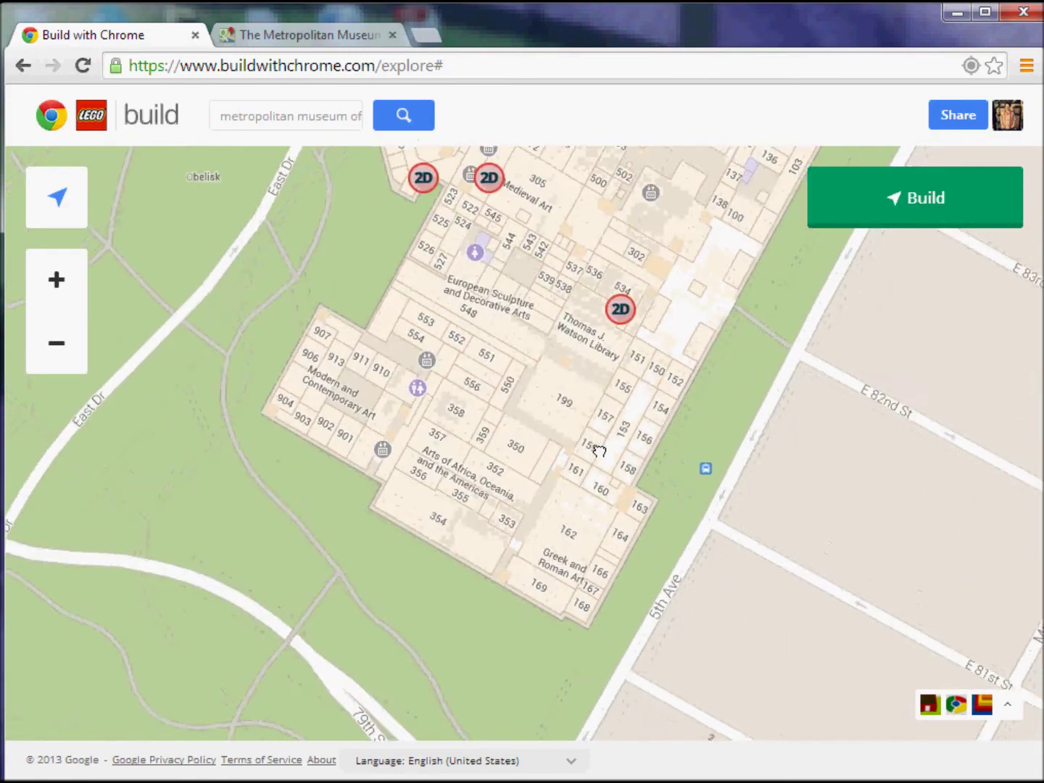
left_click_drag(534, 515, 494, 442)
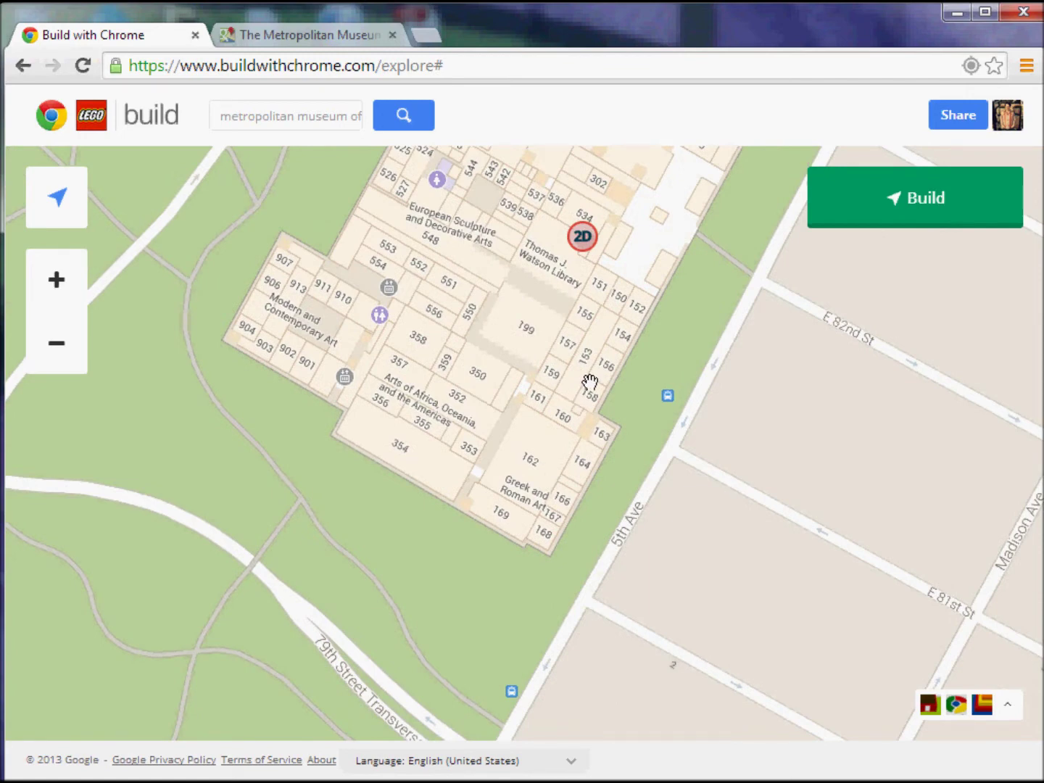
left_click_drag(644, 257, 515, 429)
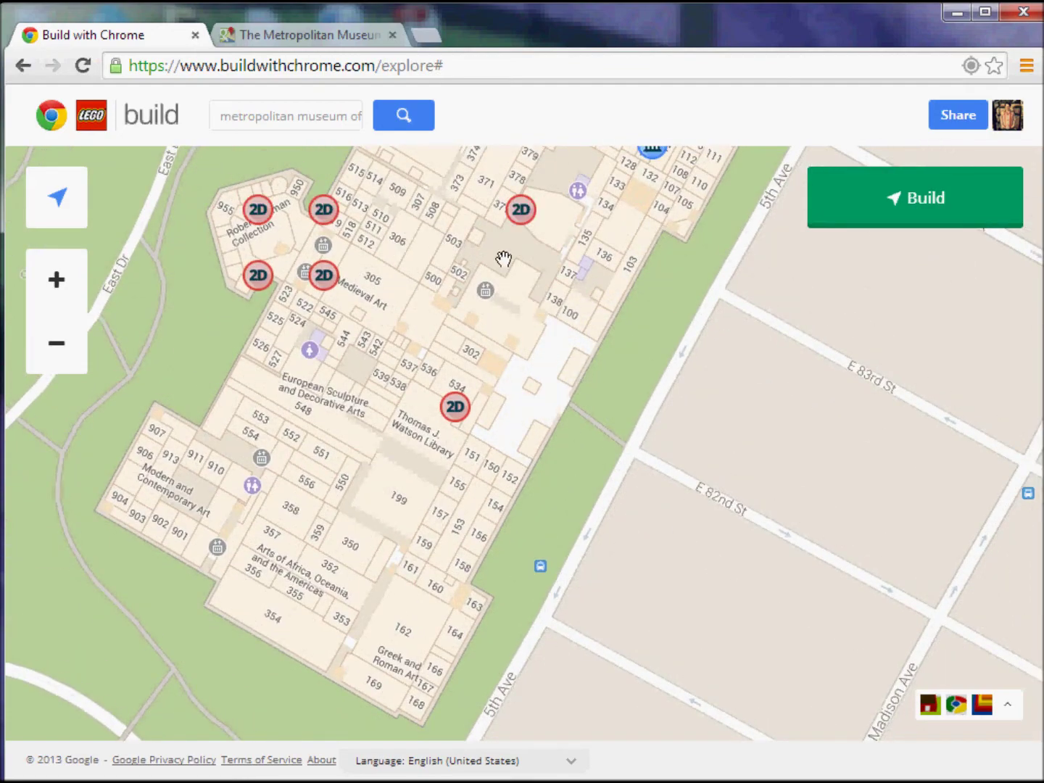
left_click(293, 36)
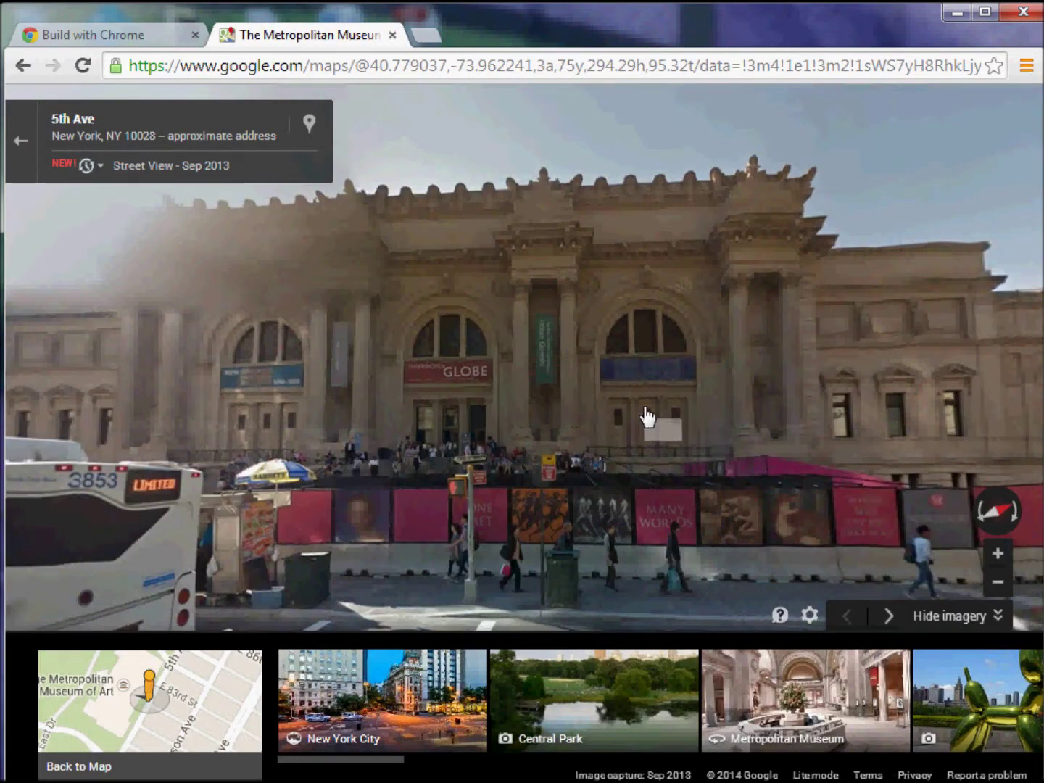
- Look up, down and sideways along the Met's Fifth Avenue facade in Street View
left_click_drag(678, 443, 629, 417)
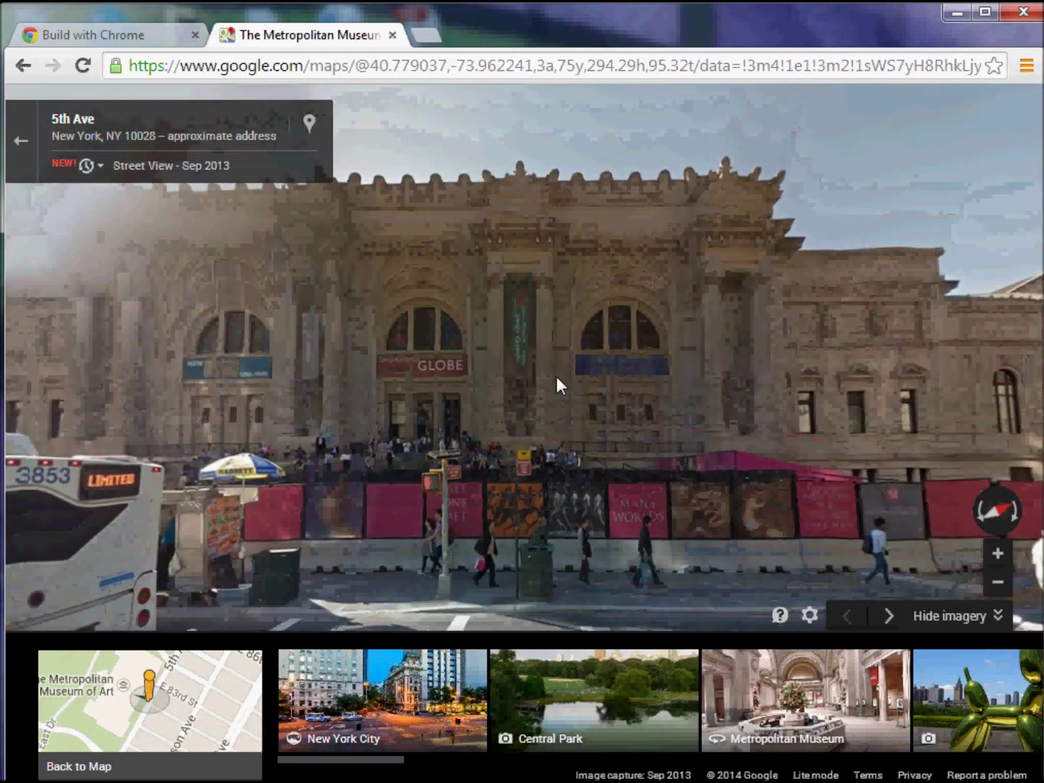
left_click_drag(445, 368, 533, 408)
left_click_drag(764, 421, 670, 405)
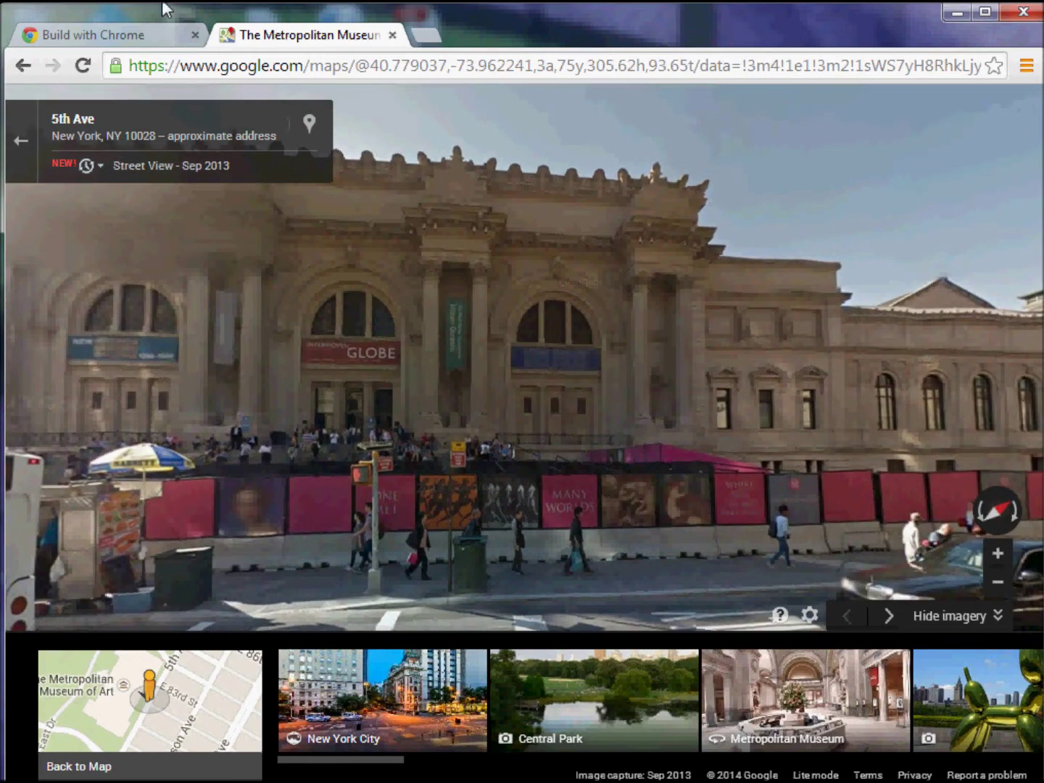
- On the Build with Chrome map, nudge it left and zoom into 3D, then return to Street View
left_click(128, 34)
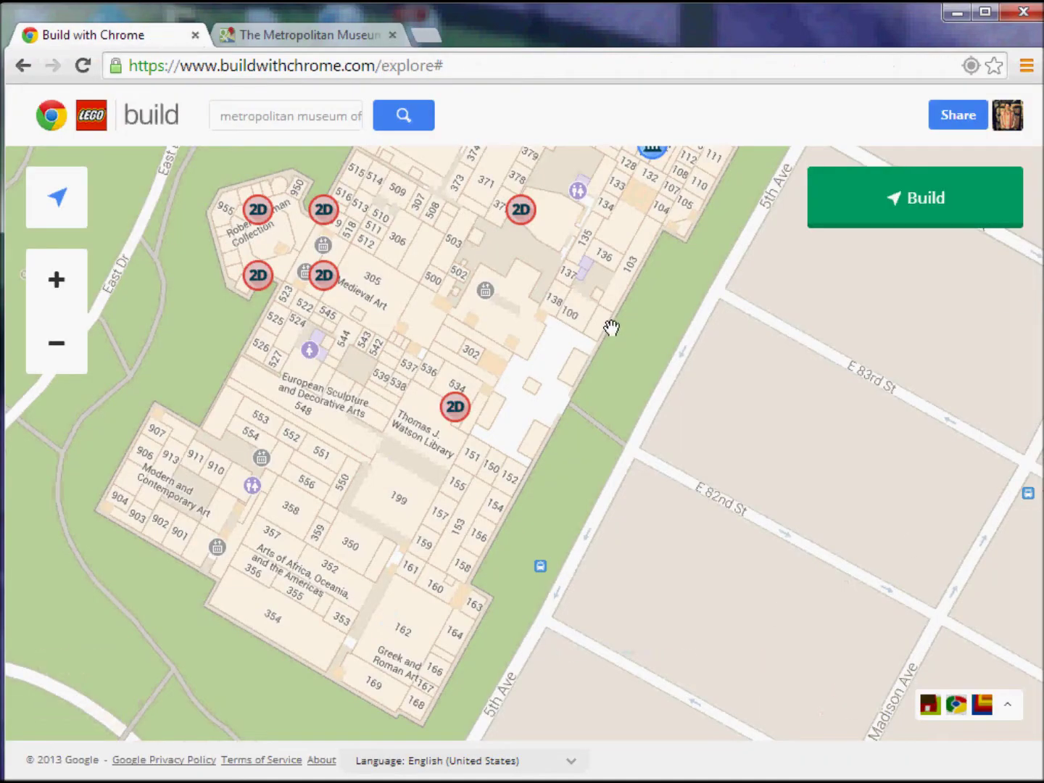
left_click_drag(585, 373, 534, 355)
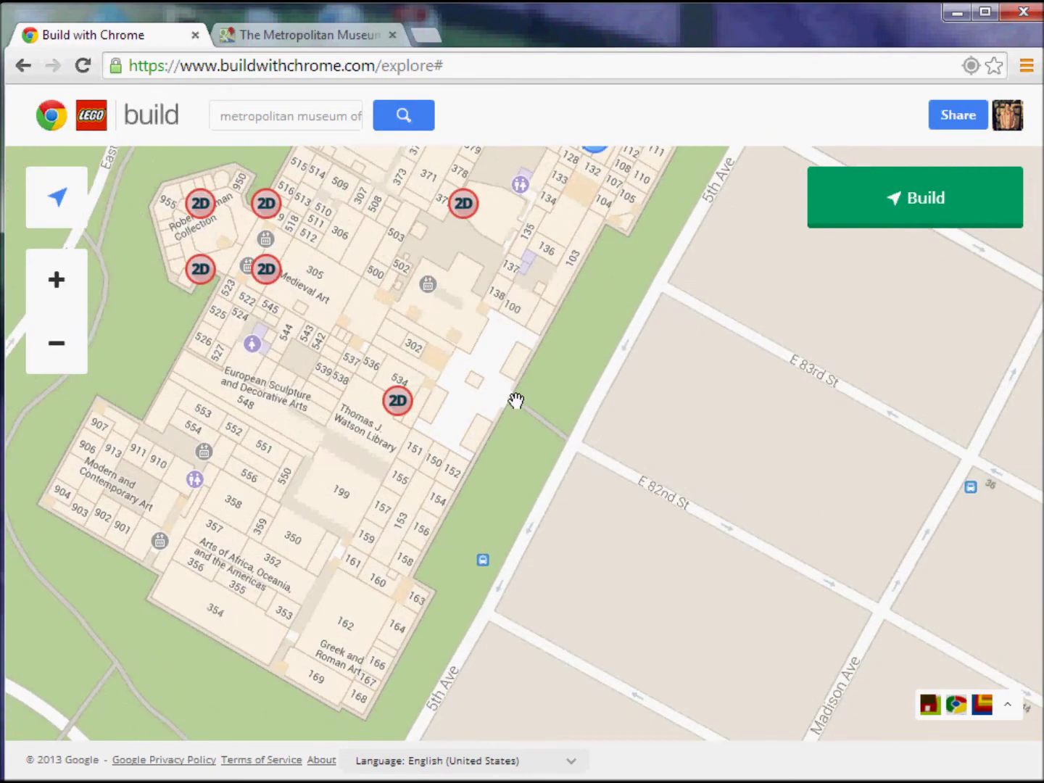
scroll(499, 377, "up", 5)
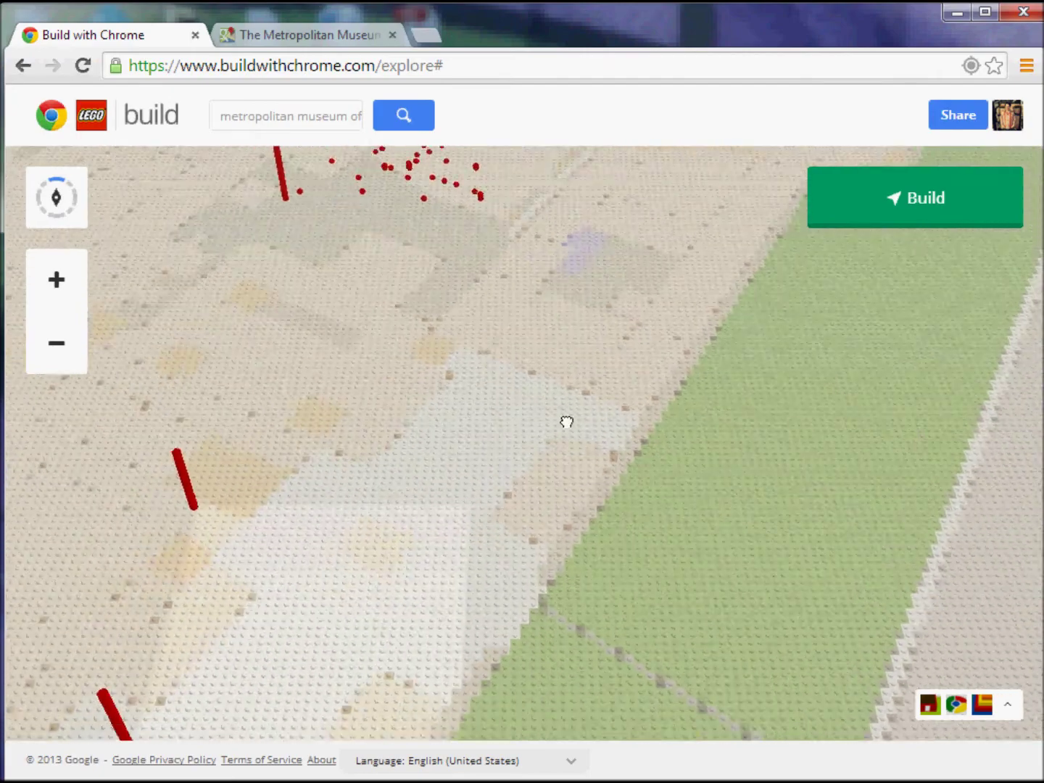
left_click(303, 40)
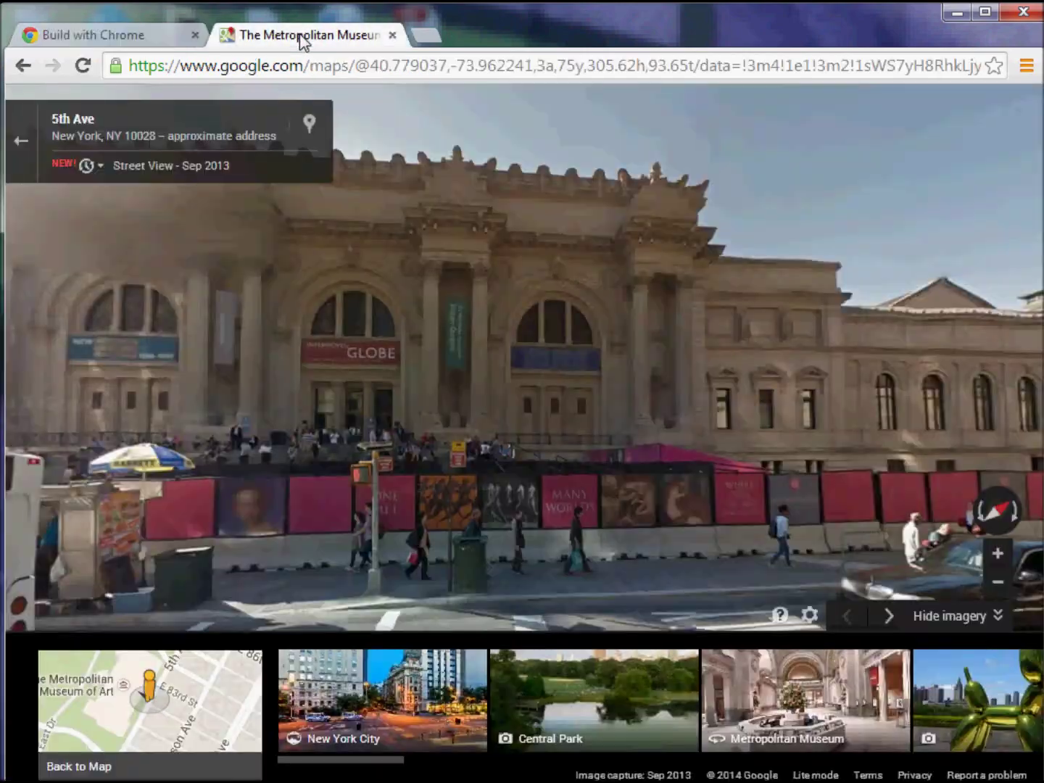
- Leave Street View and return to the zoomed-in LEGO map of the museum front
left_click(142, 43)
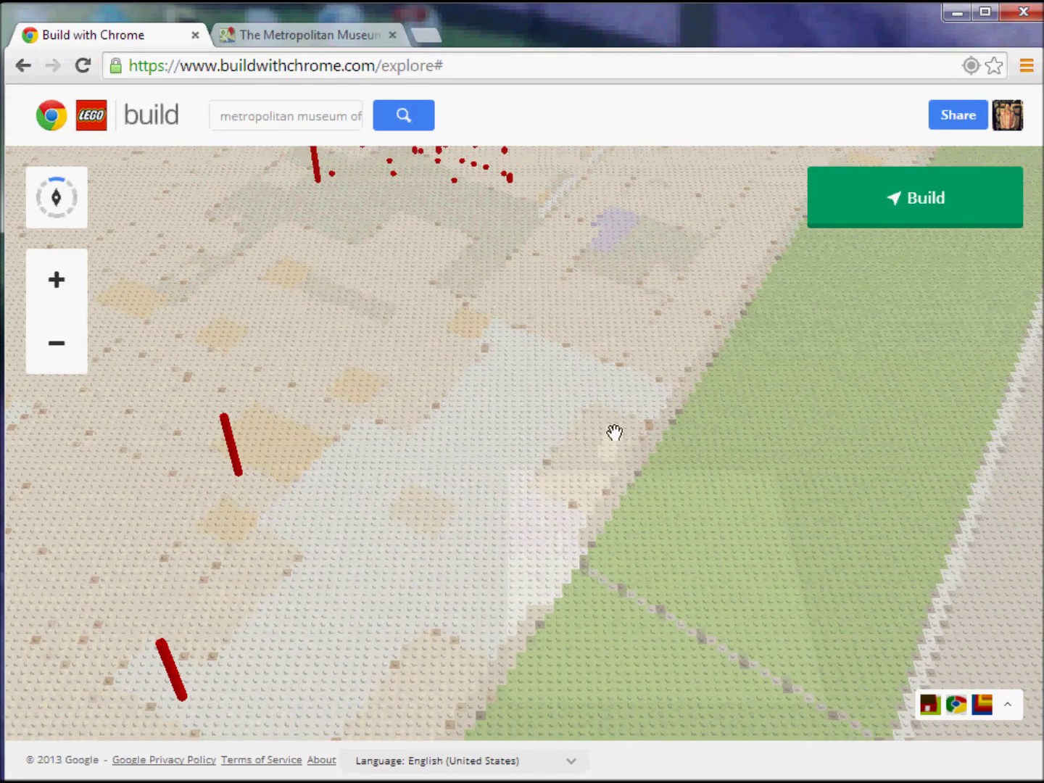
- Pick the green plot beside the museum and open its empty baseplate in the builder
left_click(606, 496)
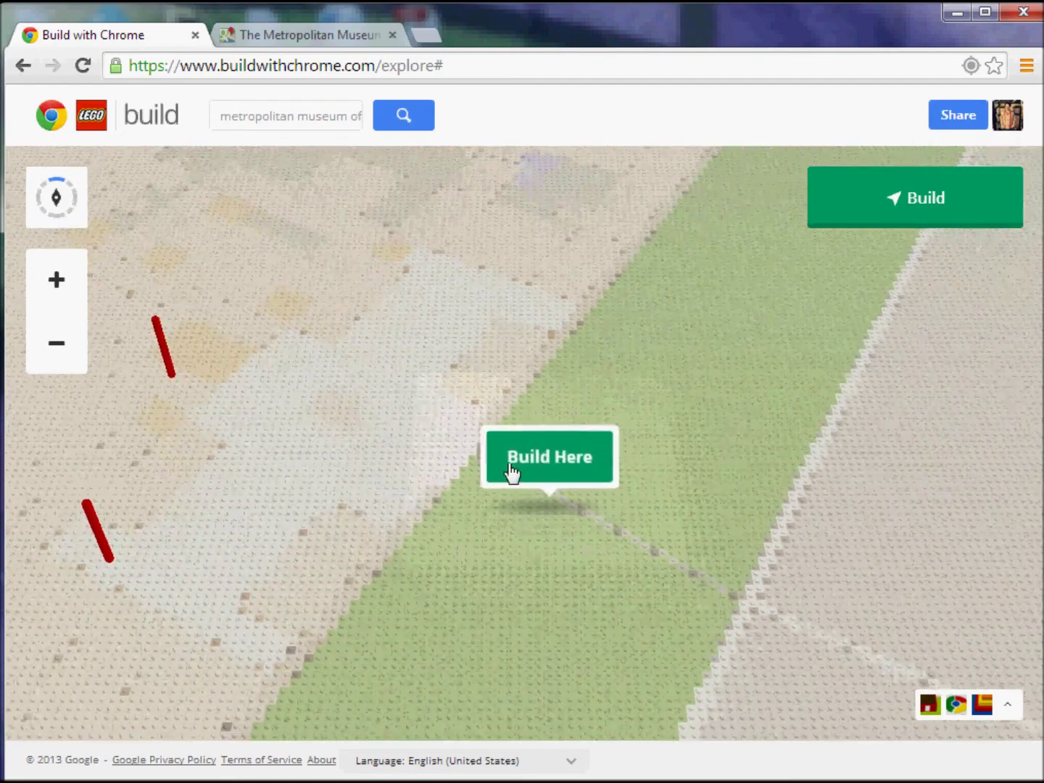
left_click(549, 443)
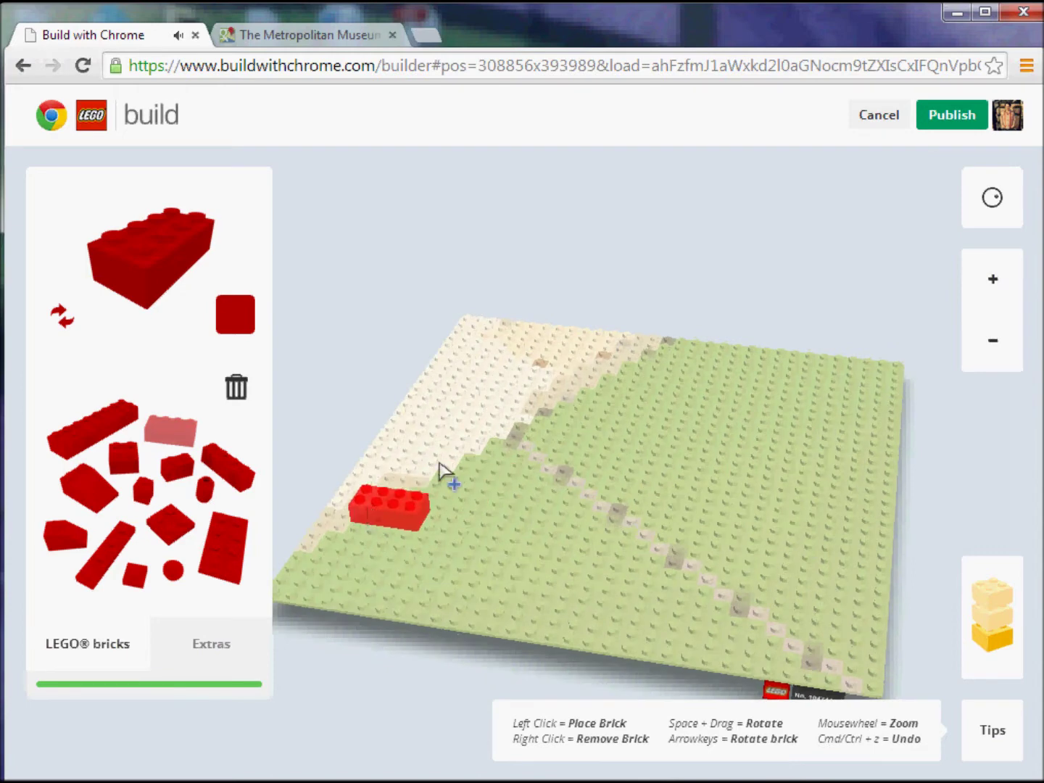
left_click(630, 351)
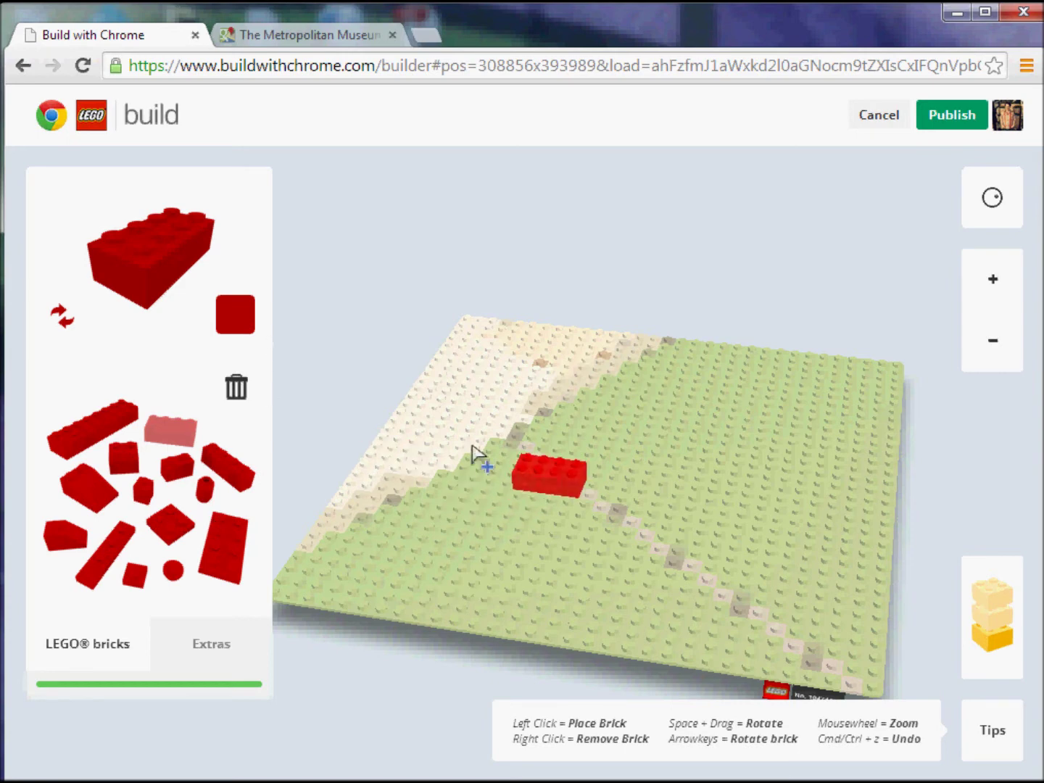
- Bring up the brick colour palette over the empty green-and-tan baseplate
left_click(235, 315)
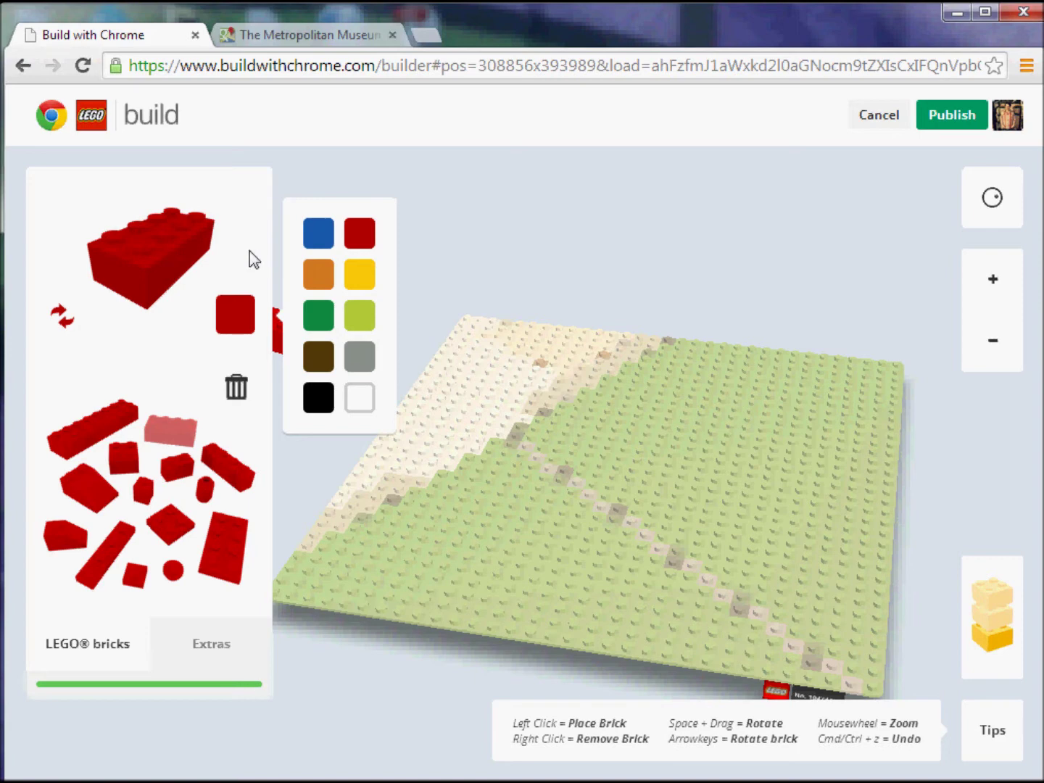
- Switch to white 2x2 bricks and place a short row at the baseplate's left corner
left_click(360, 399)
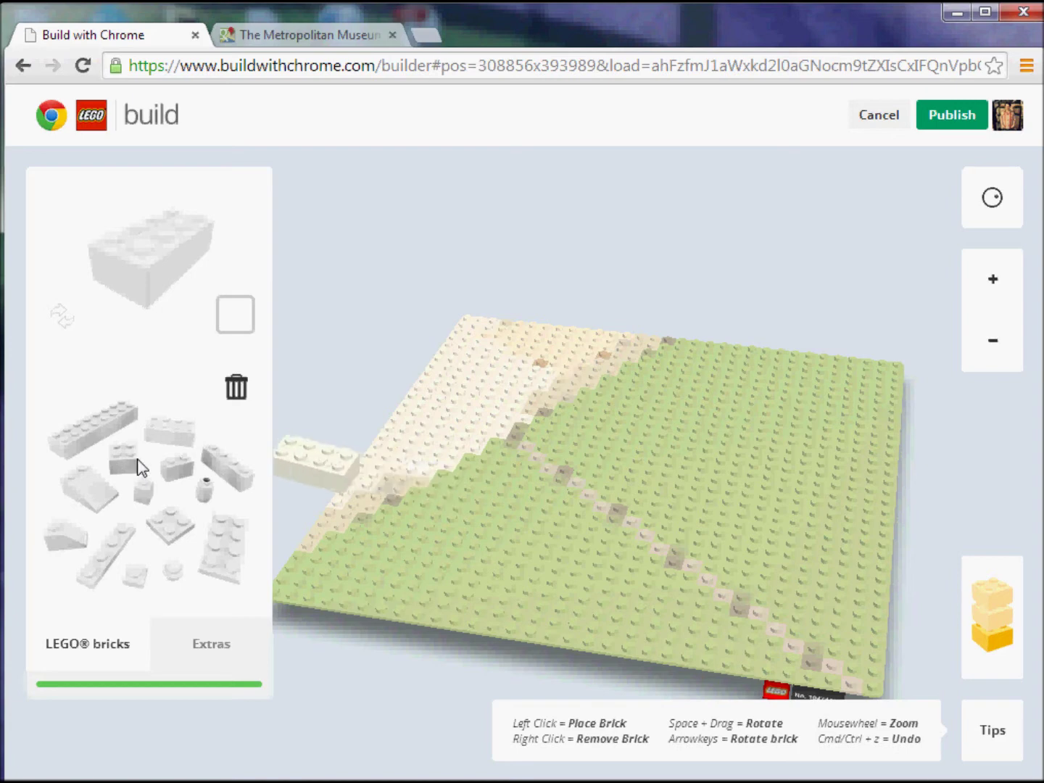
left_click(178, 475)
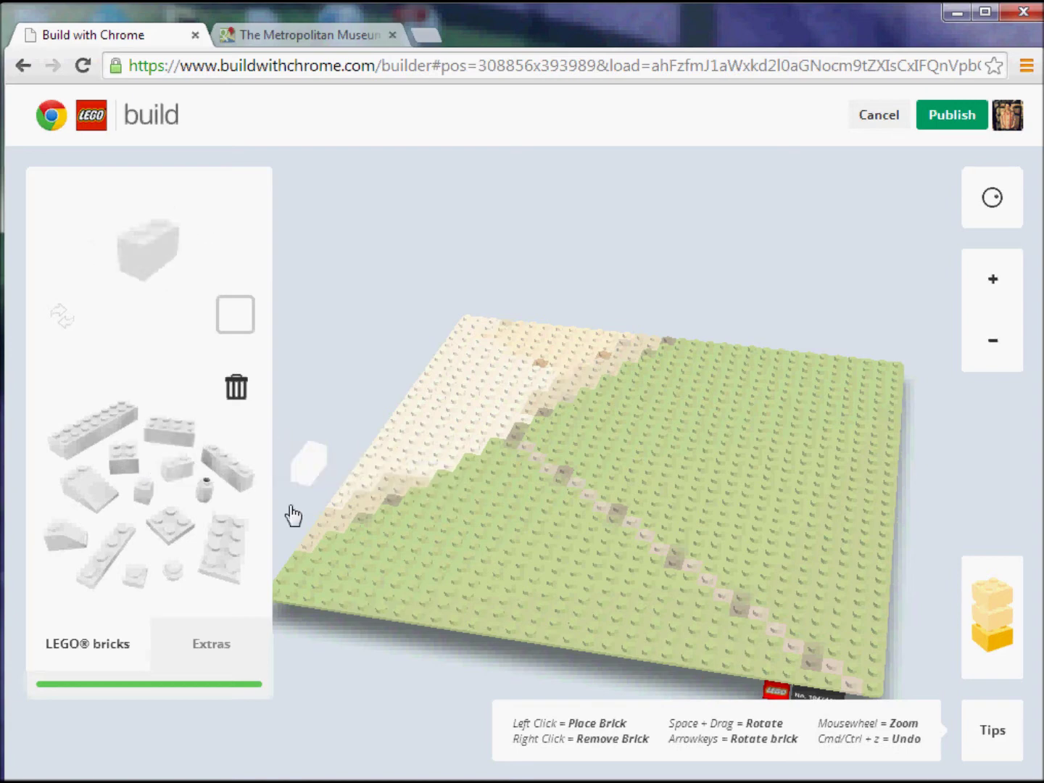
left_click(316, 536)
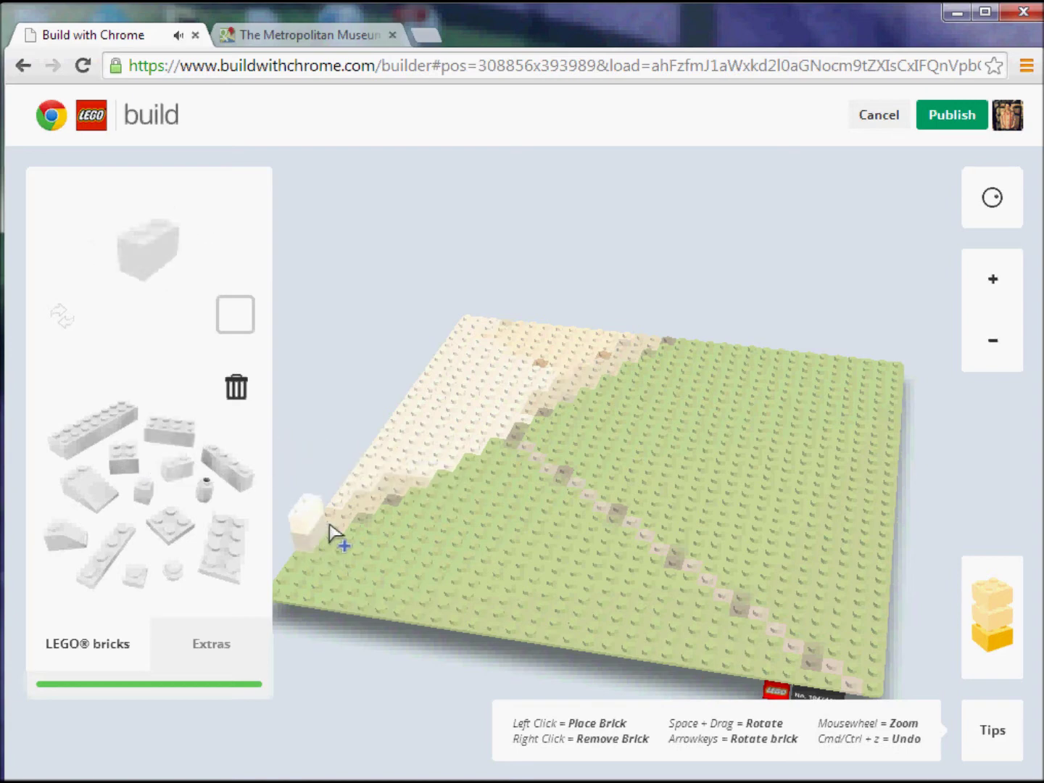
left_click(332, 533)
left_click(331, 527)
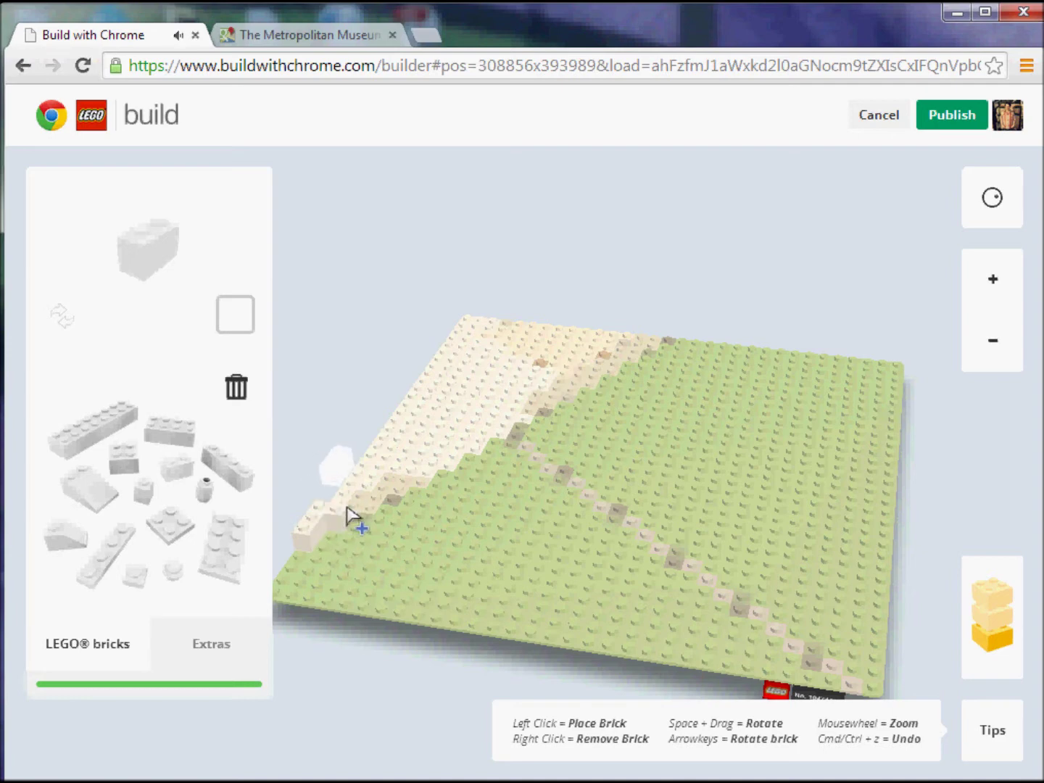
left_click(349, 517)
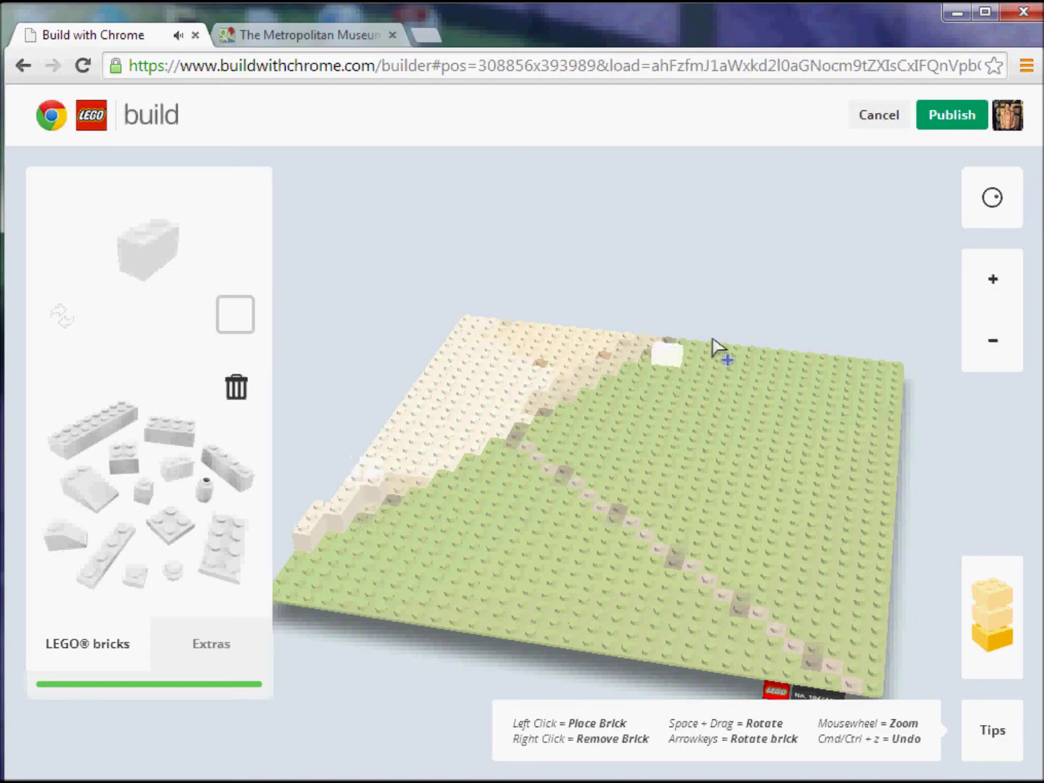
- Rotate the baseplate to view other sides and show the Extras window and door pieces
left_click(988, 222)
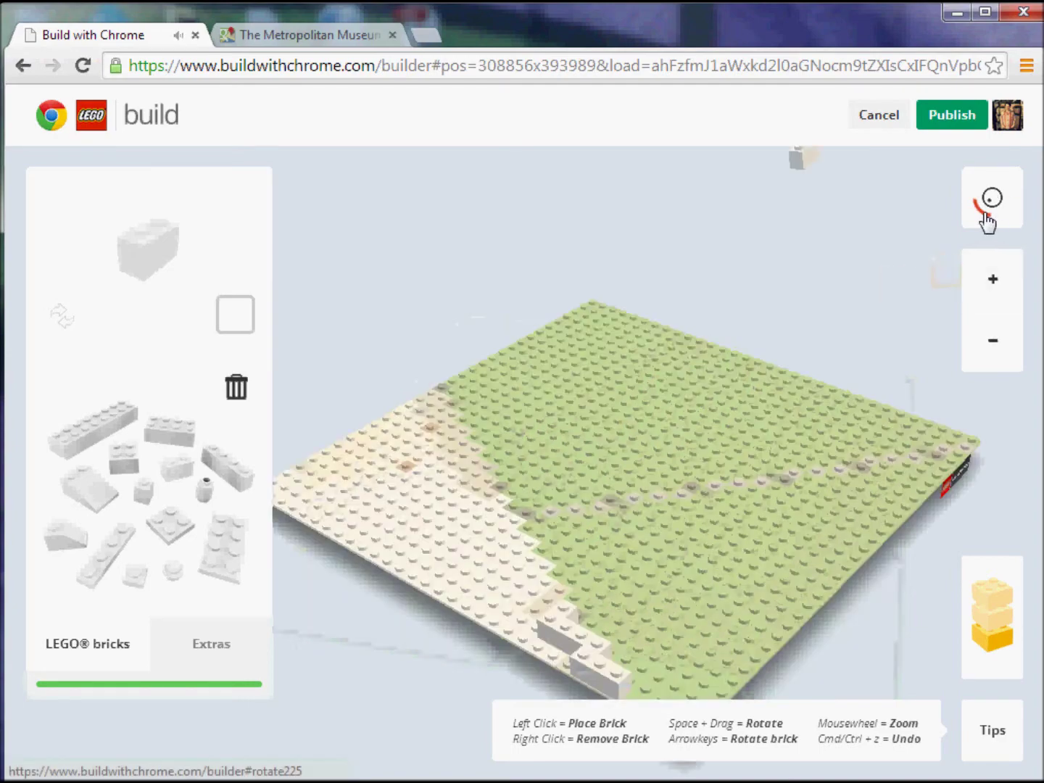
left_click(987, 198)
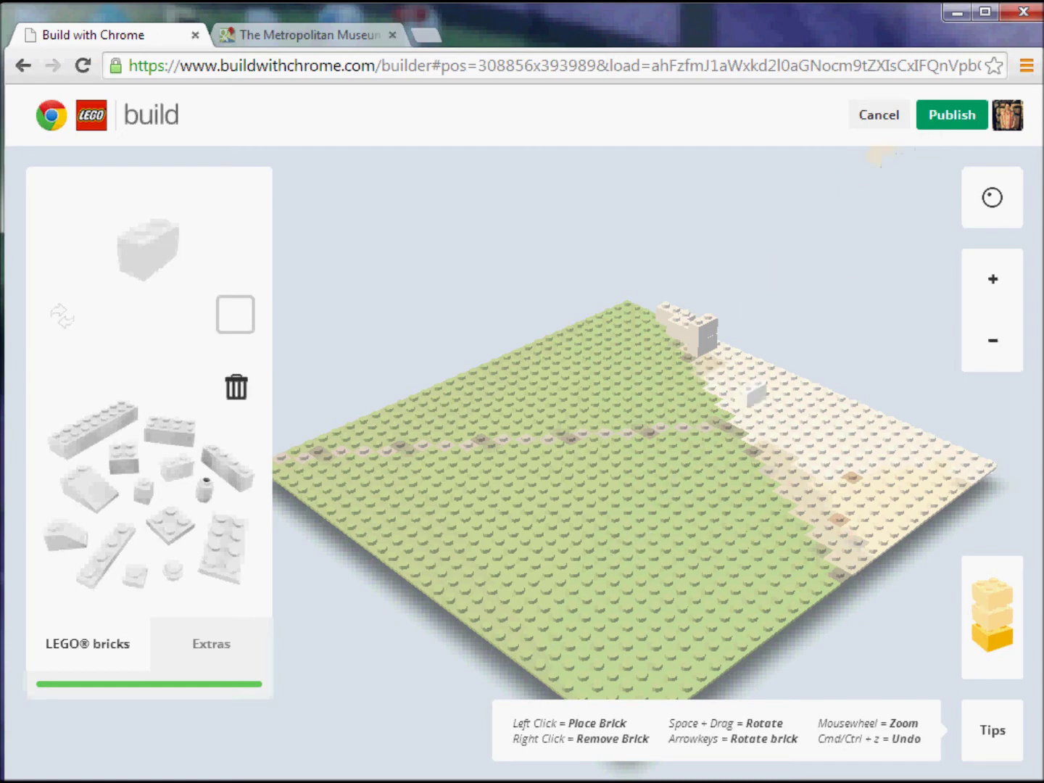
left_click(221, 647)
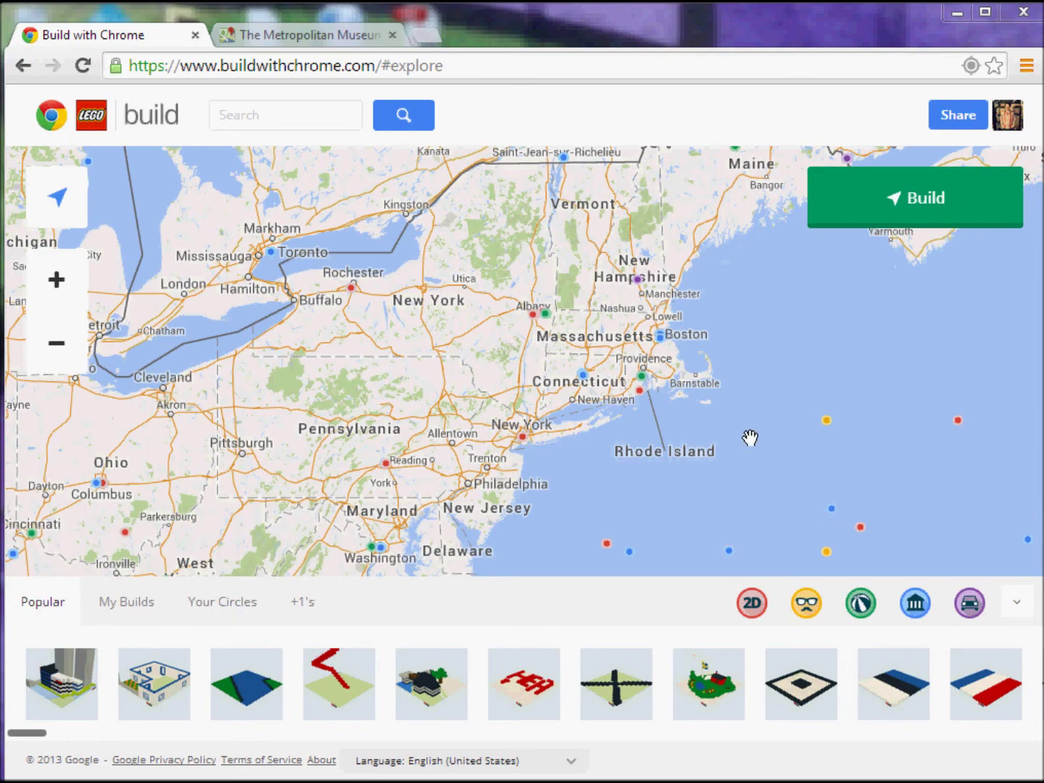
- Filter the map to My Builds and open the first, a grey green-roofed building, in 3D
left_click_drag(480, 395, 536, 346)
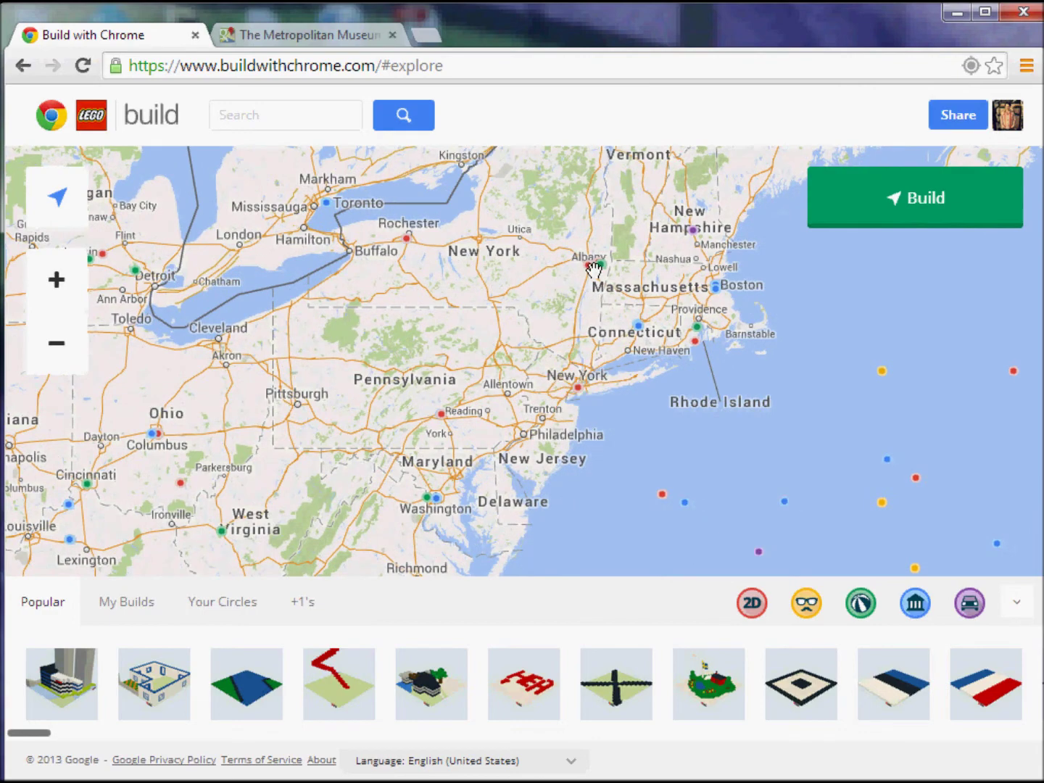
left_click(804, 603)
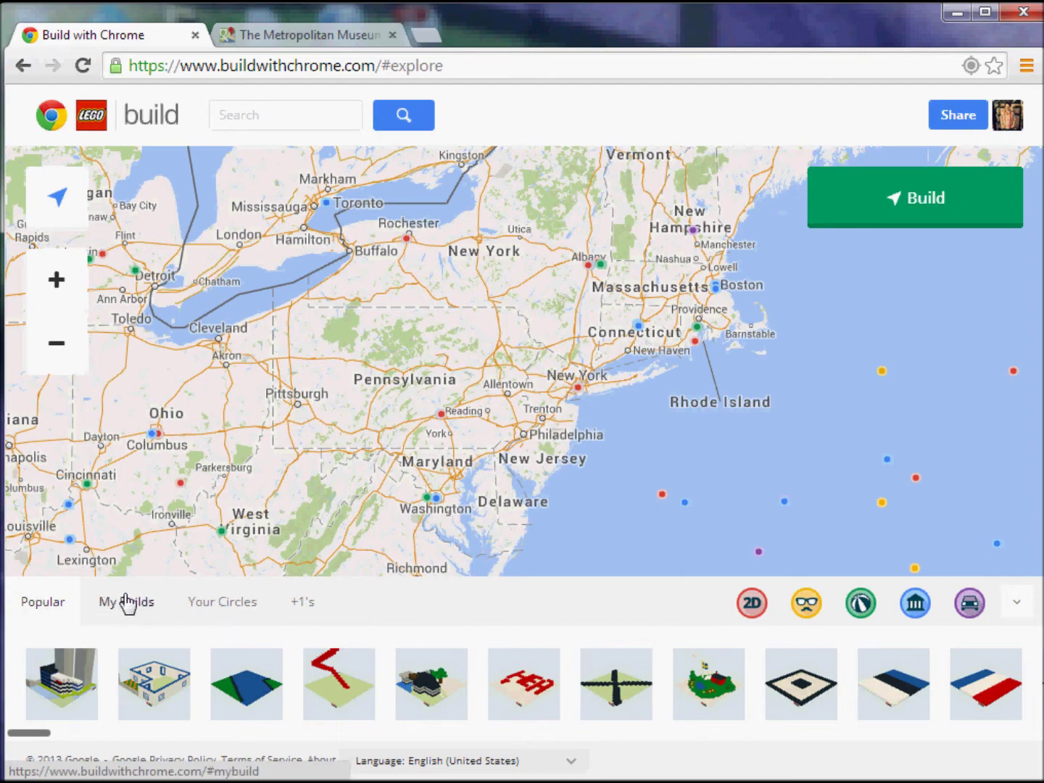
left_click(127, 604)
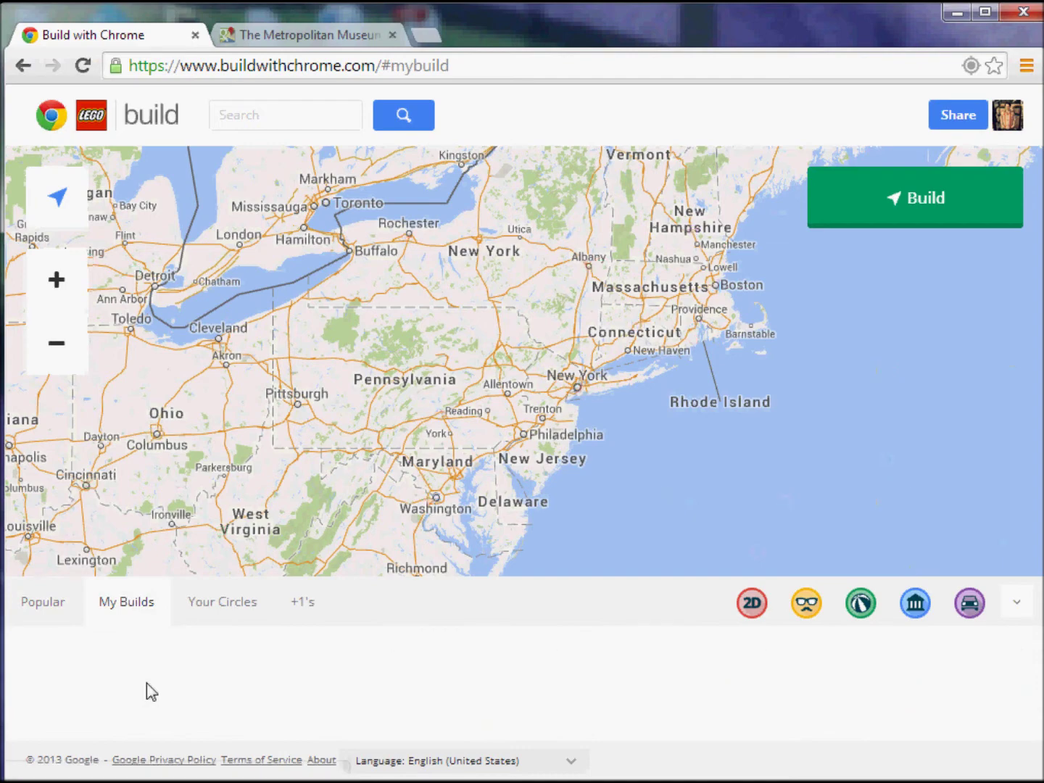
left_click(82, 694)
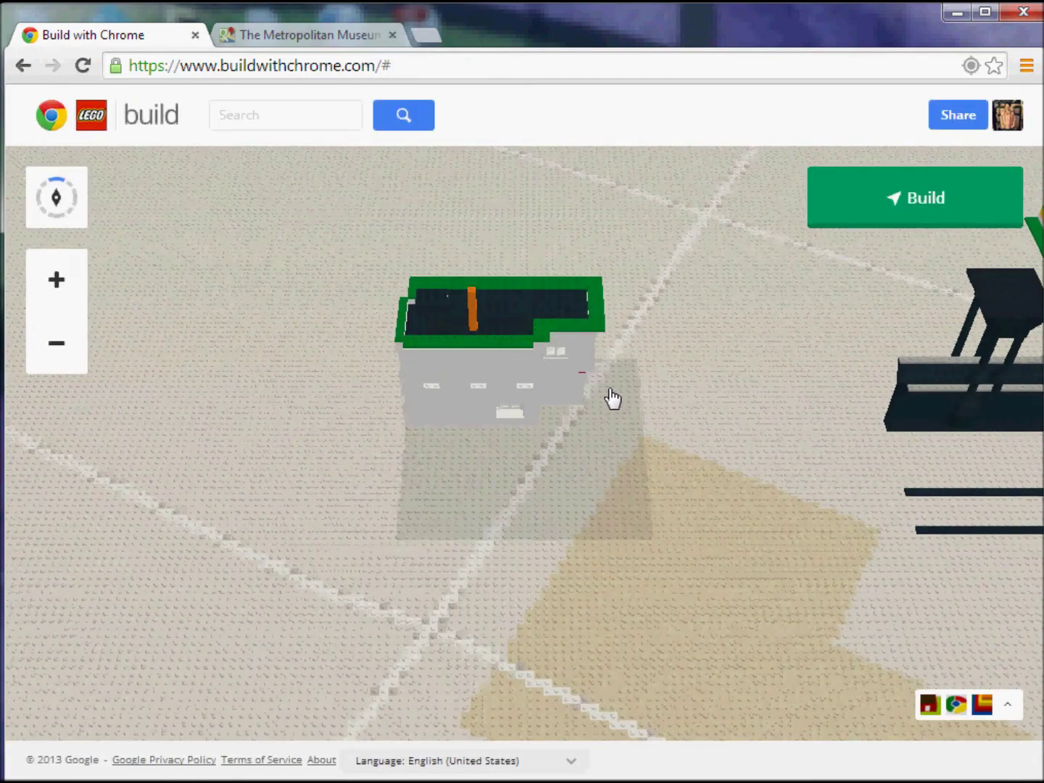
- Pan the 3D map from my build to the rainbow-walled building and black-roofed house
left_click_drag(607, 448, 455, 490)
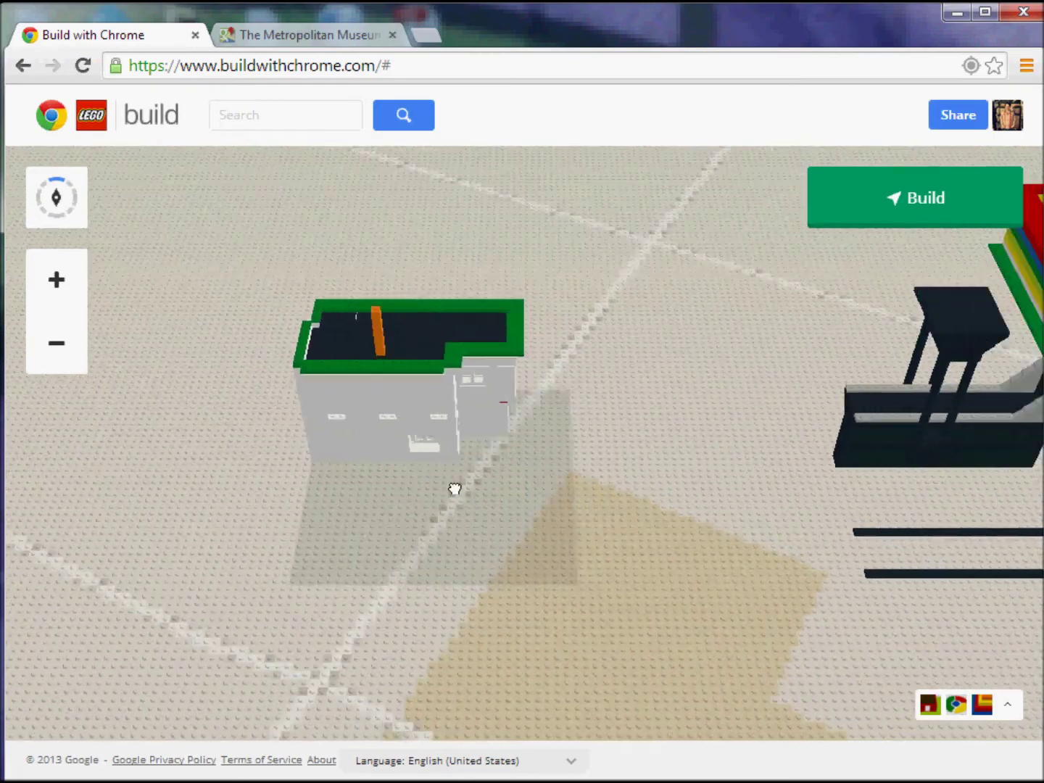
left_click_drag(917, 472, 543, 530)
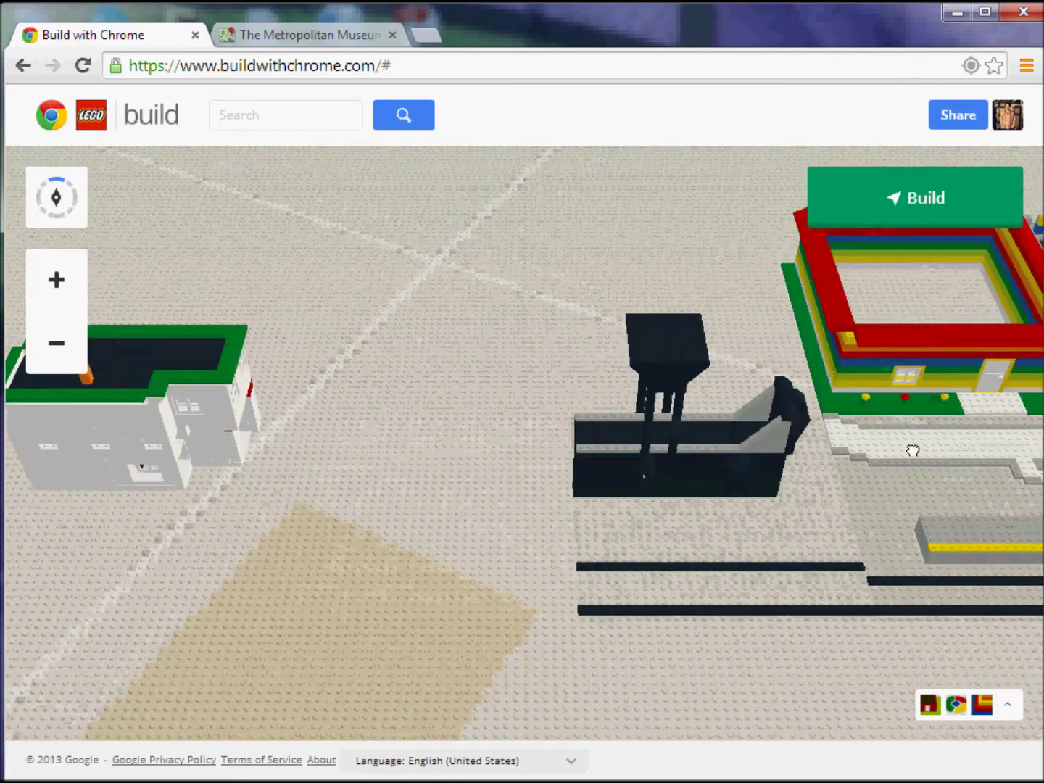
left_click_drag(914, 450, 595, 513)
left_click_drag(770, 512, 684, 641)
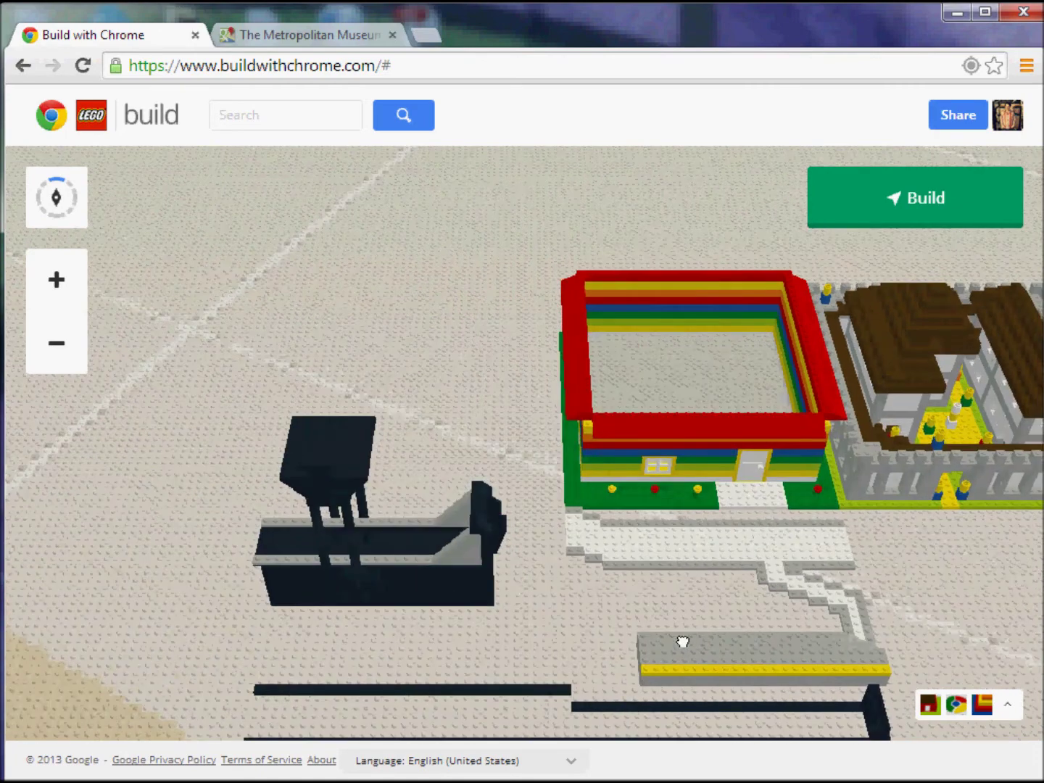
left_click_drag(863, 487, 585, 498)
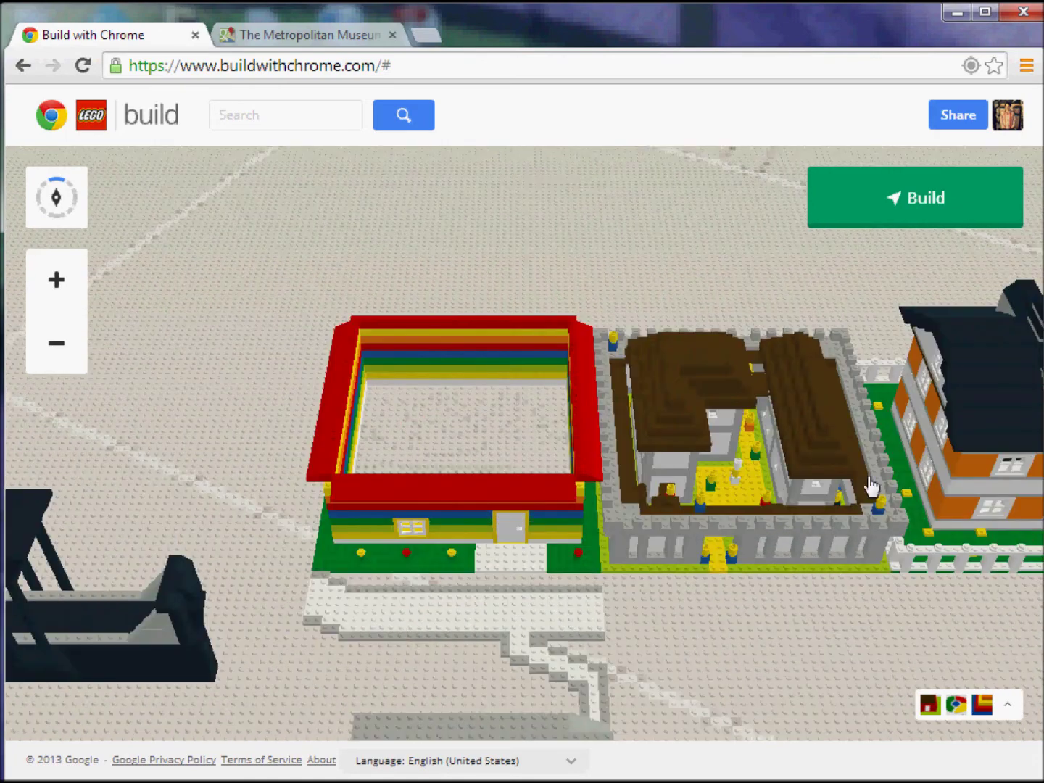
left_click_drag(869, 489, 623, 410)
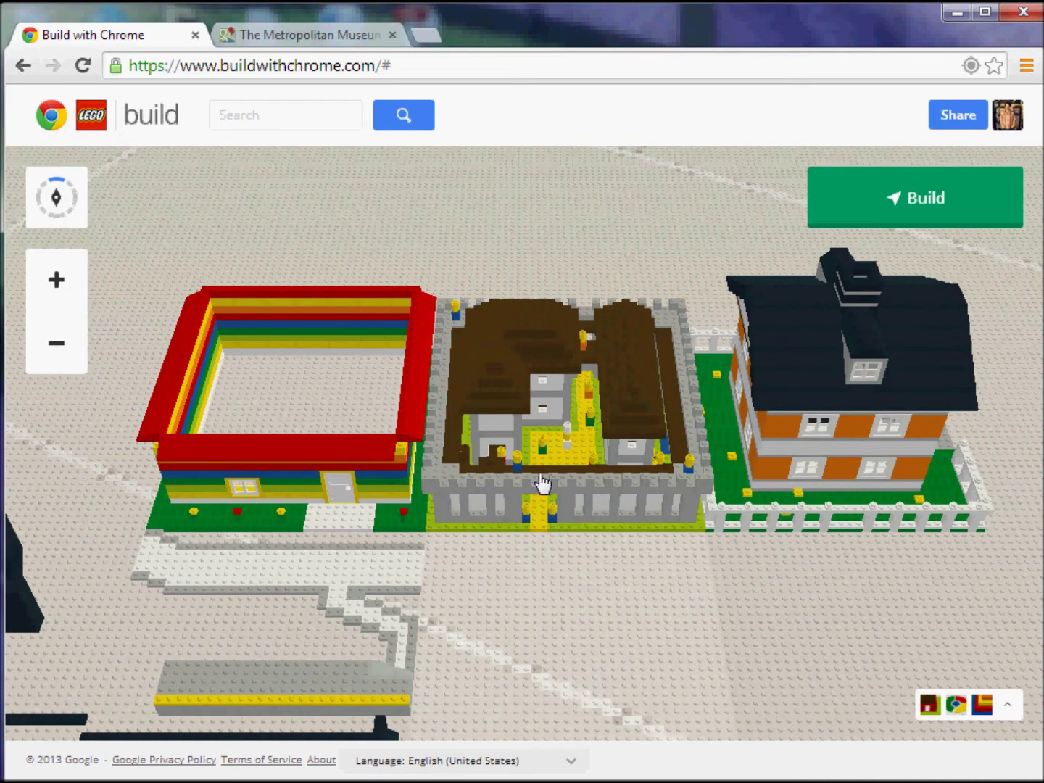
left_click_drag(291, 415, 551, 482)
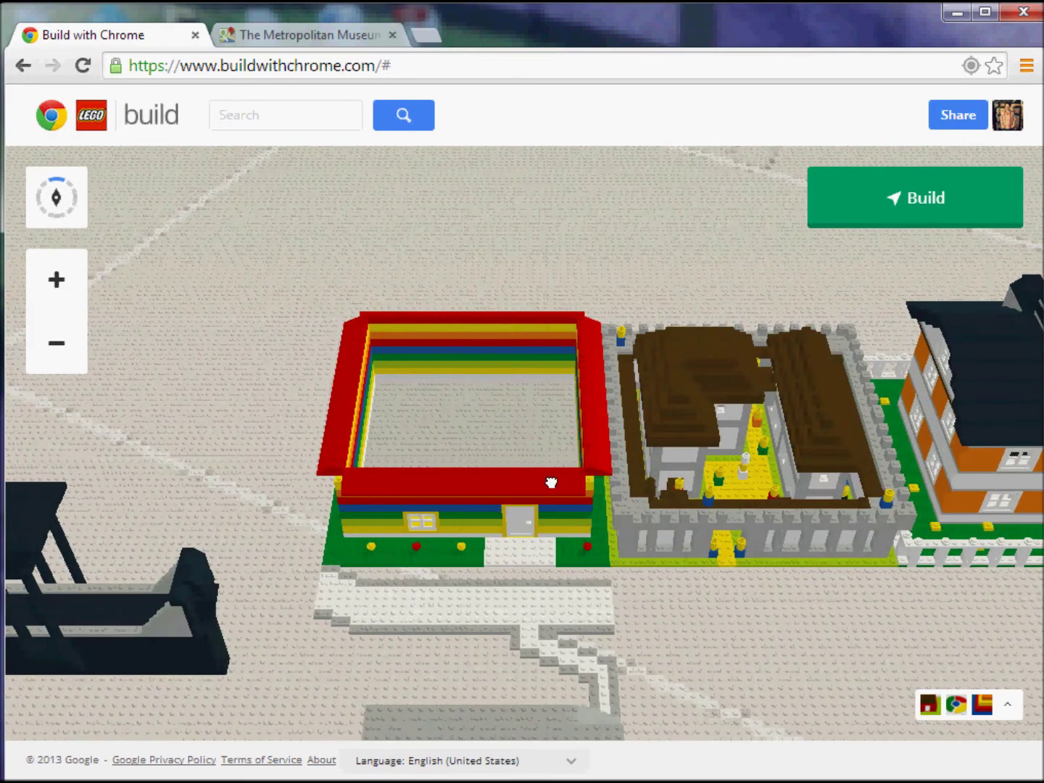
left_click_drag(542, 398, 532, 394)
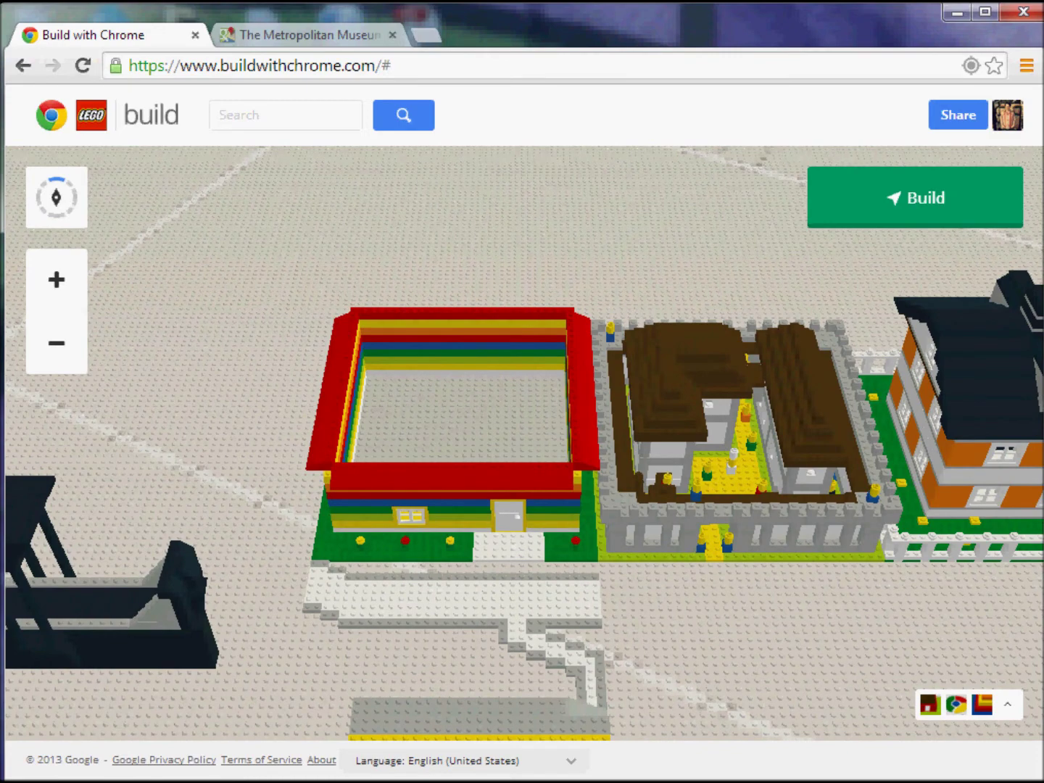
left_click_drag(917, 454, 573, 443)
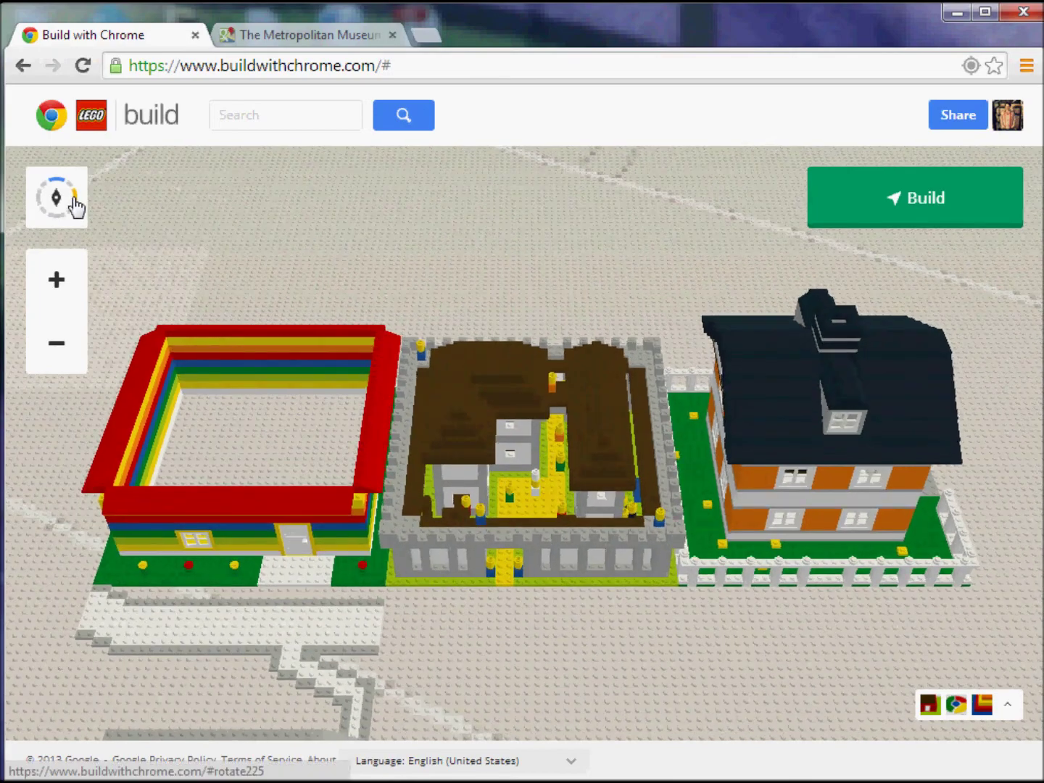
- Rotate the scene to a diagonal view, then return to the 'Building' info card
left_click(75, 208)
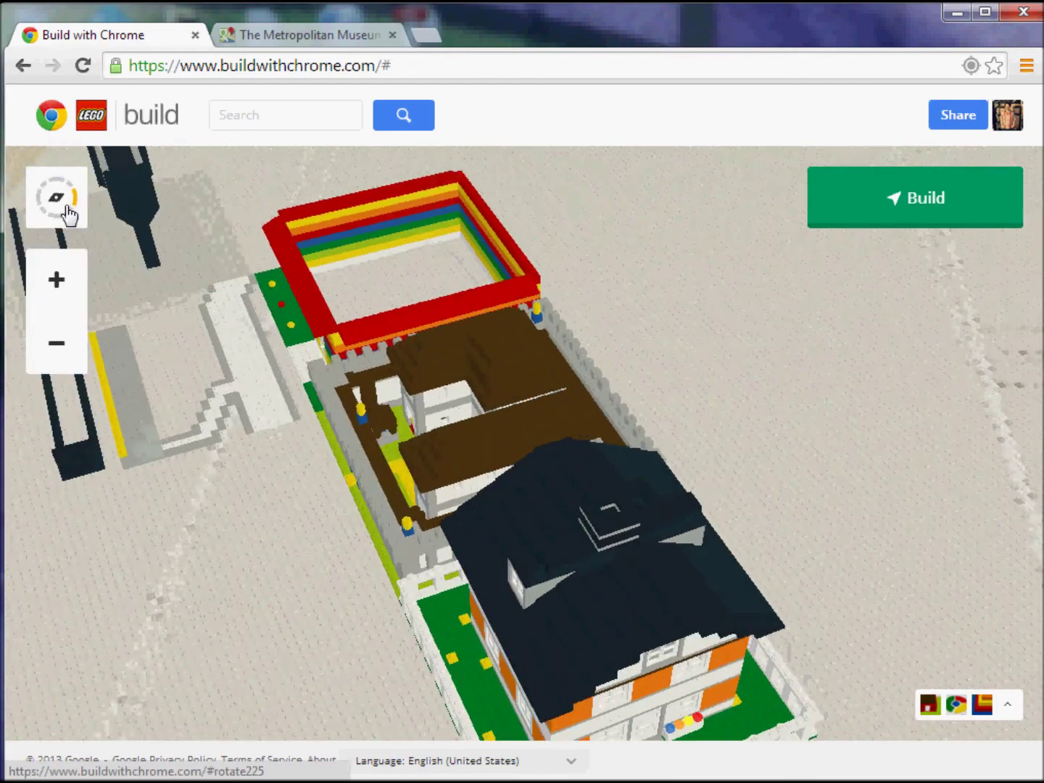
left_click(64, 219)
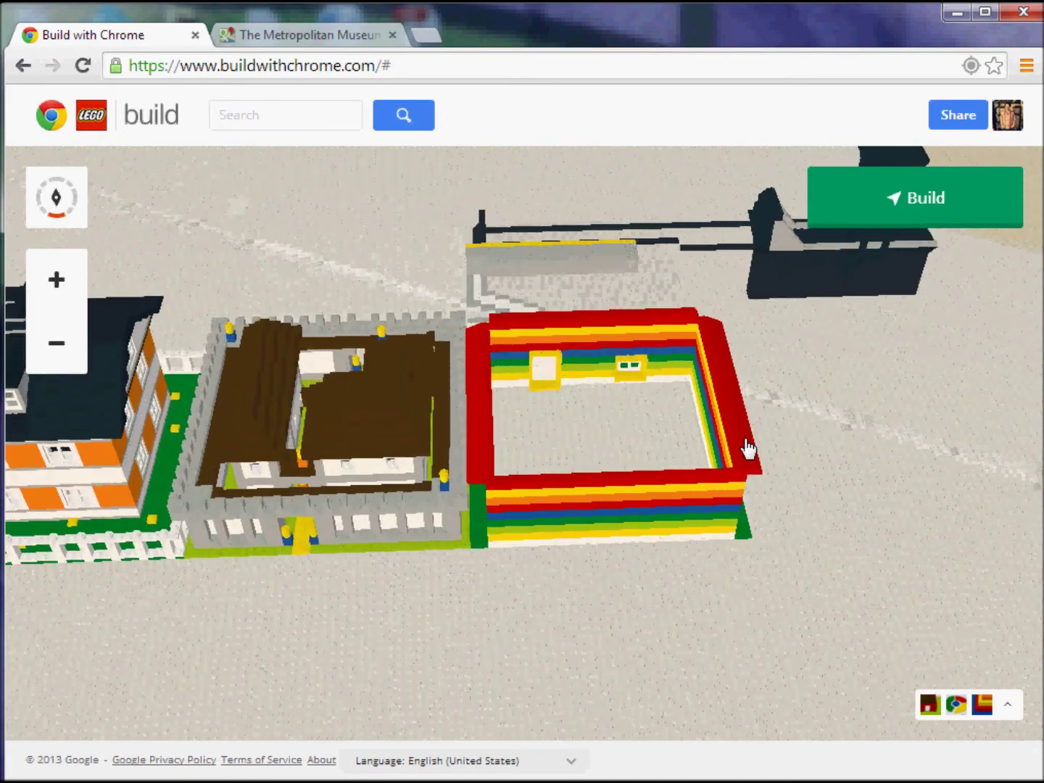
left_click_drag(576, 422, 791, 414)
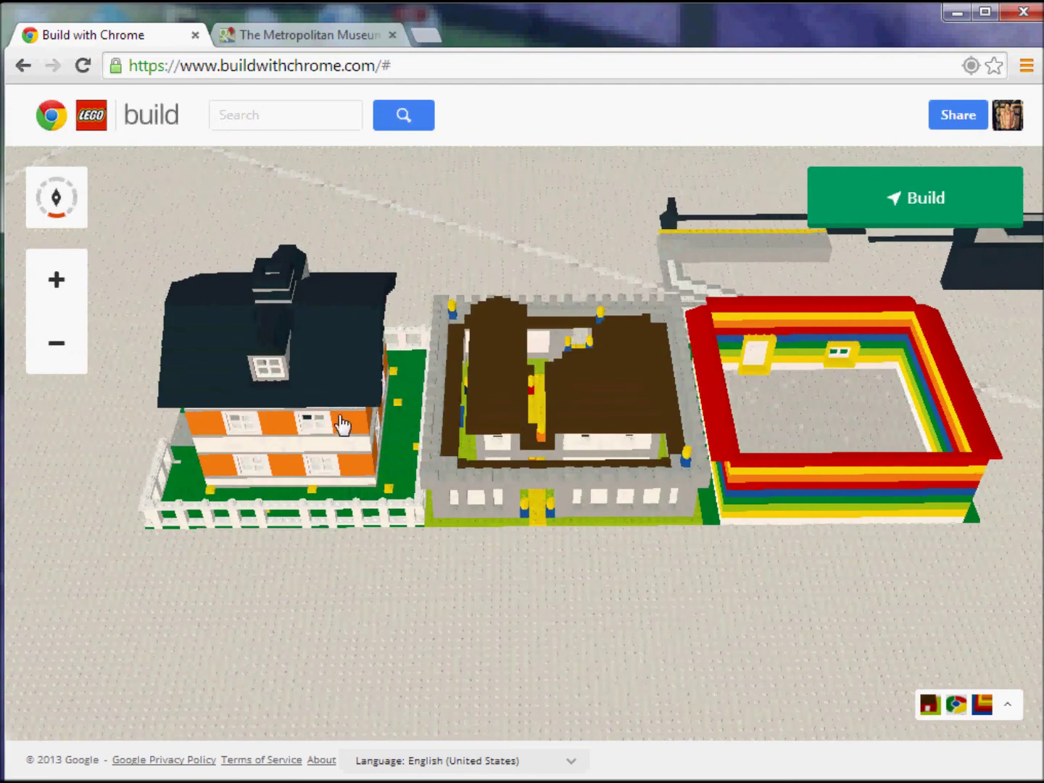
left_click(25, 68)
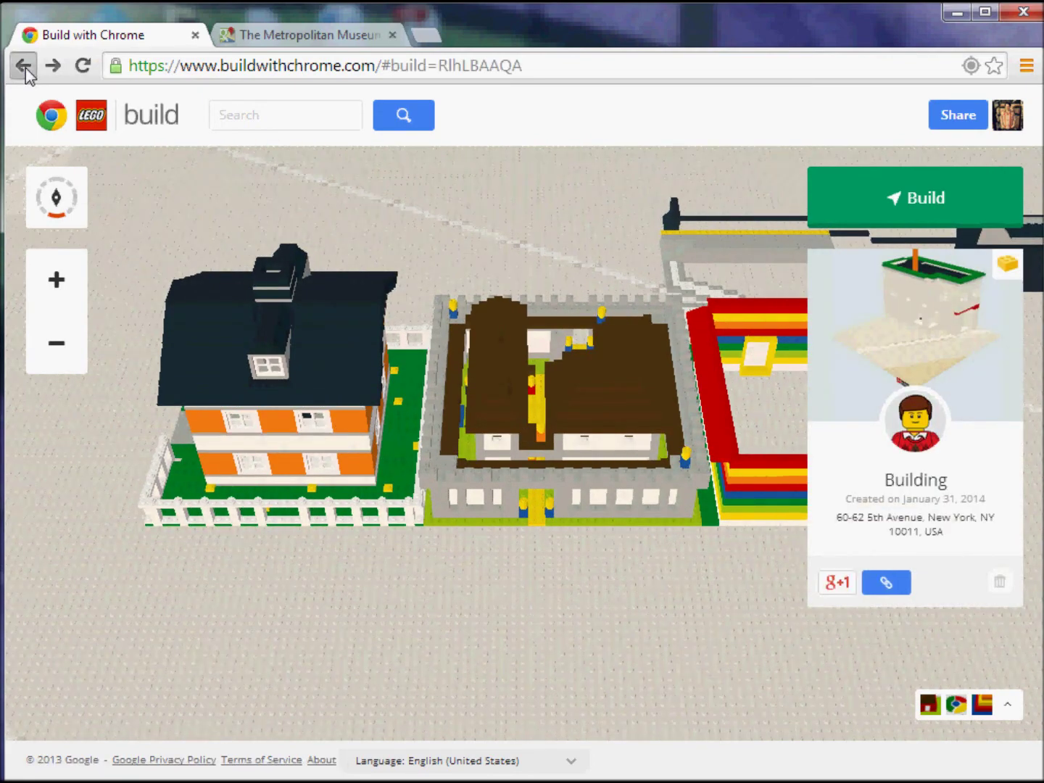
- Enter the map of all builds, try the Characters and 2D filters, then list Popular builds
left_click(25, 68)
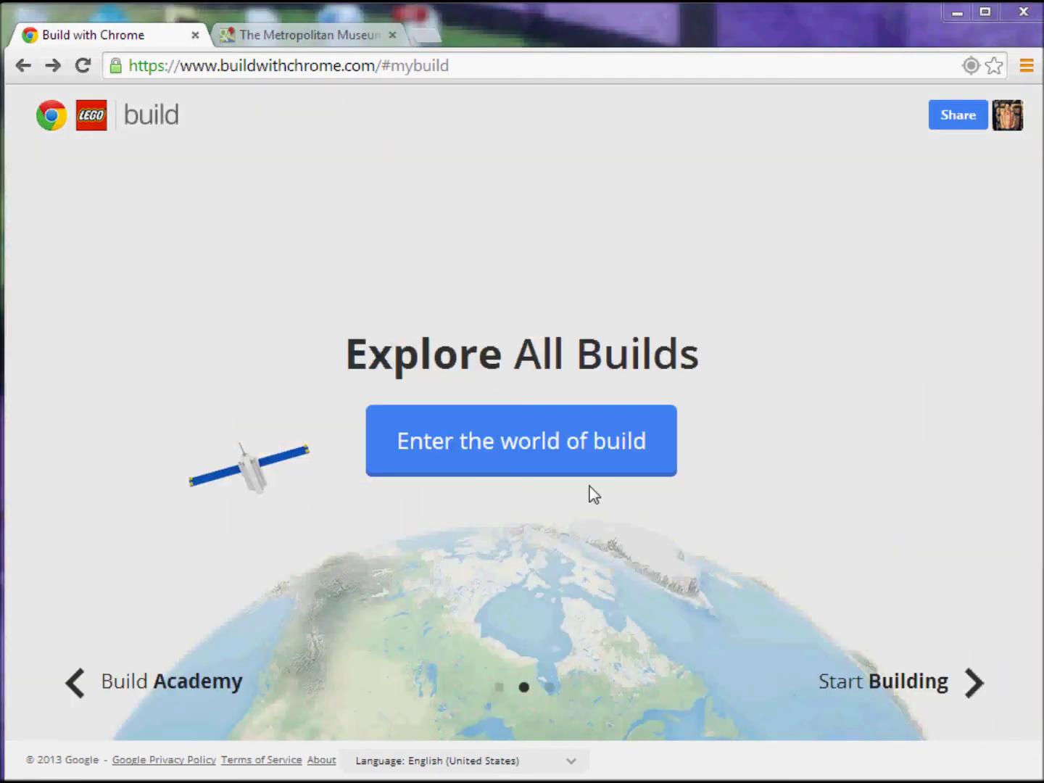
left_click(495, 461)
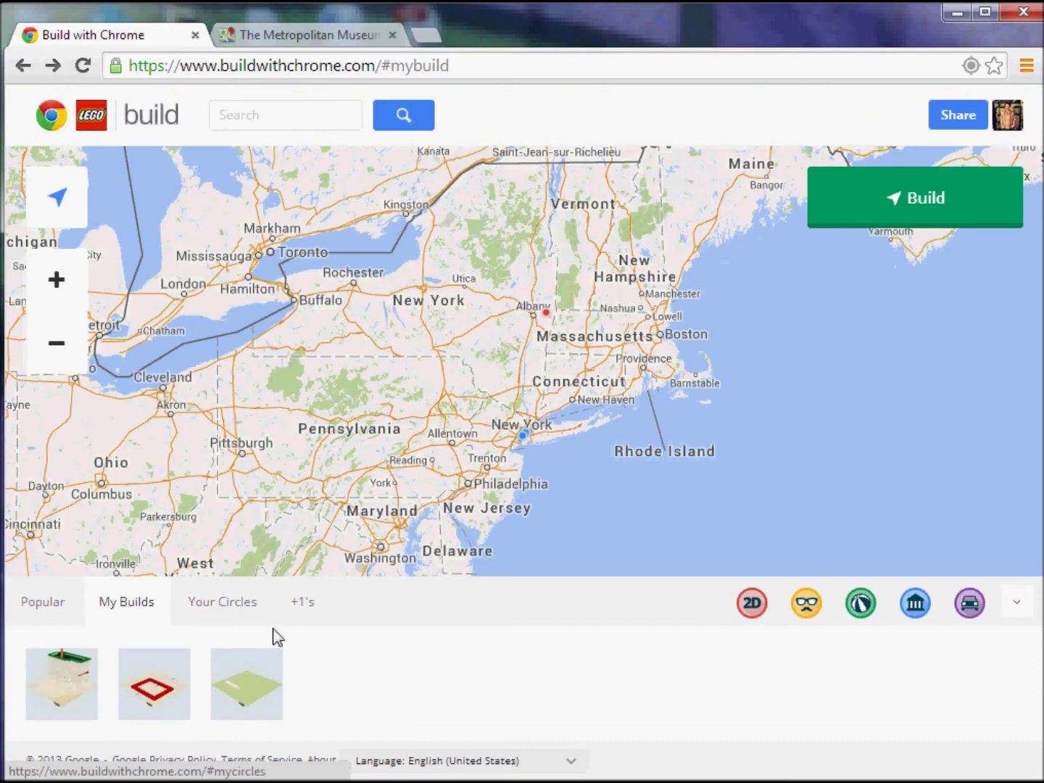
left_click(811, 608)
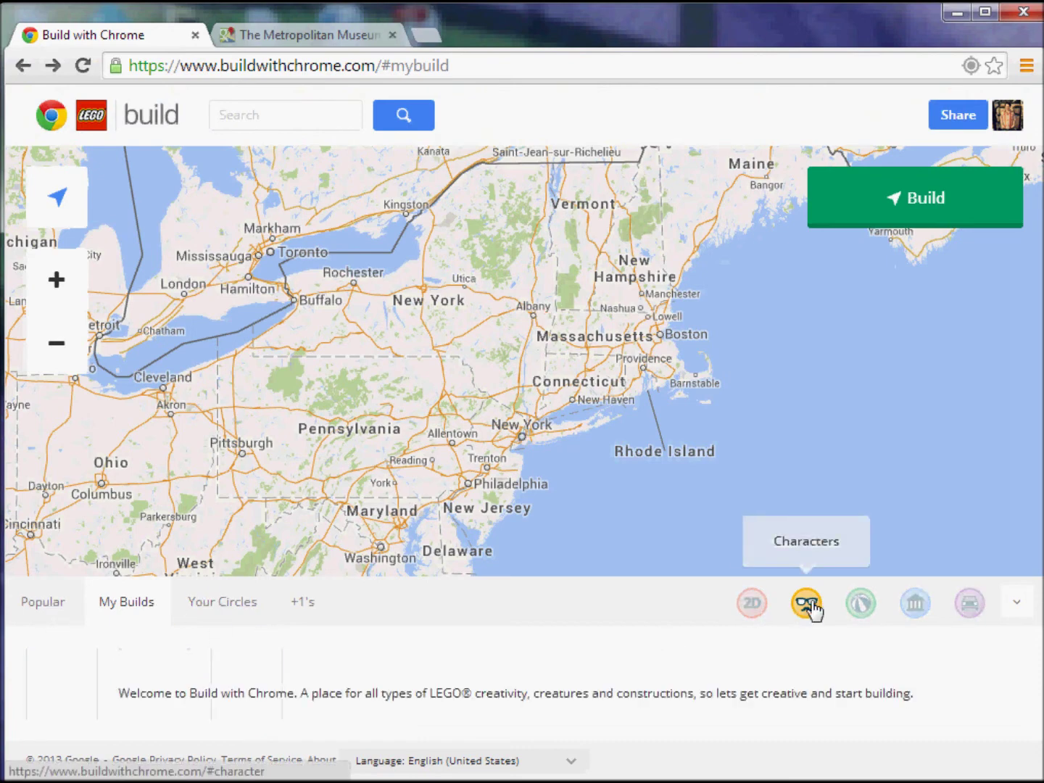
left_click(754, 608)
left_click(41, 611)
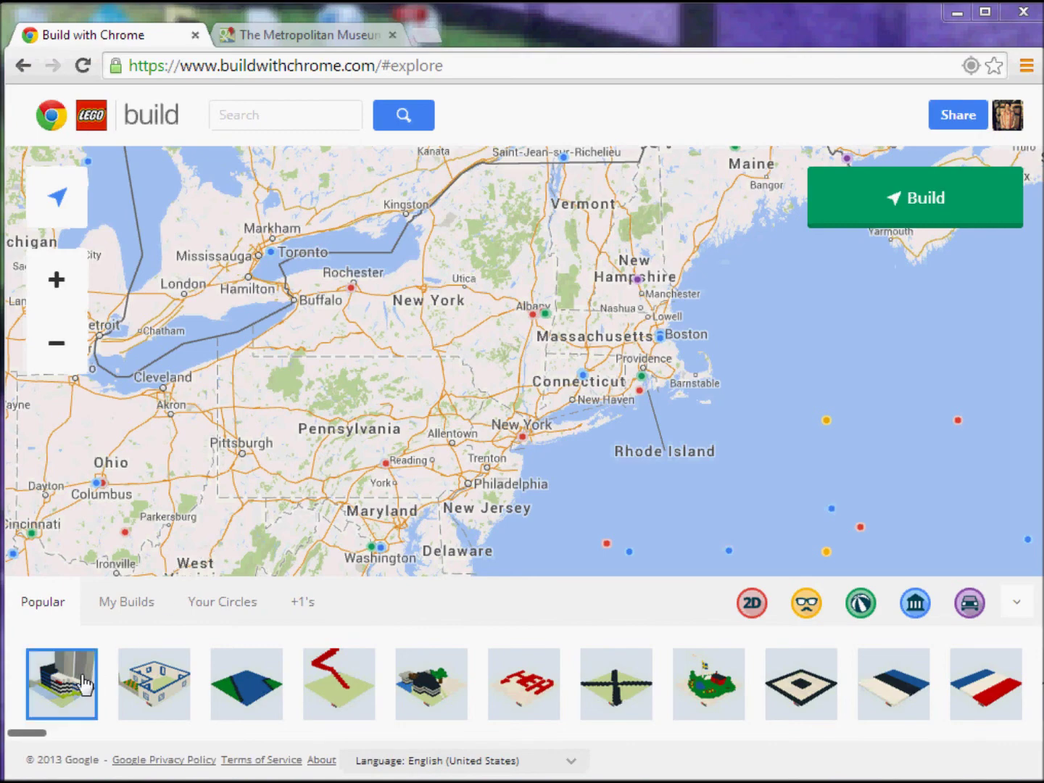
- Open the top Popular build and pan across the flags to the blue tower and KINDLE lettering
mouse_move(84, 683)
left_click(84, 683)
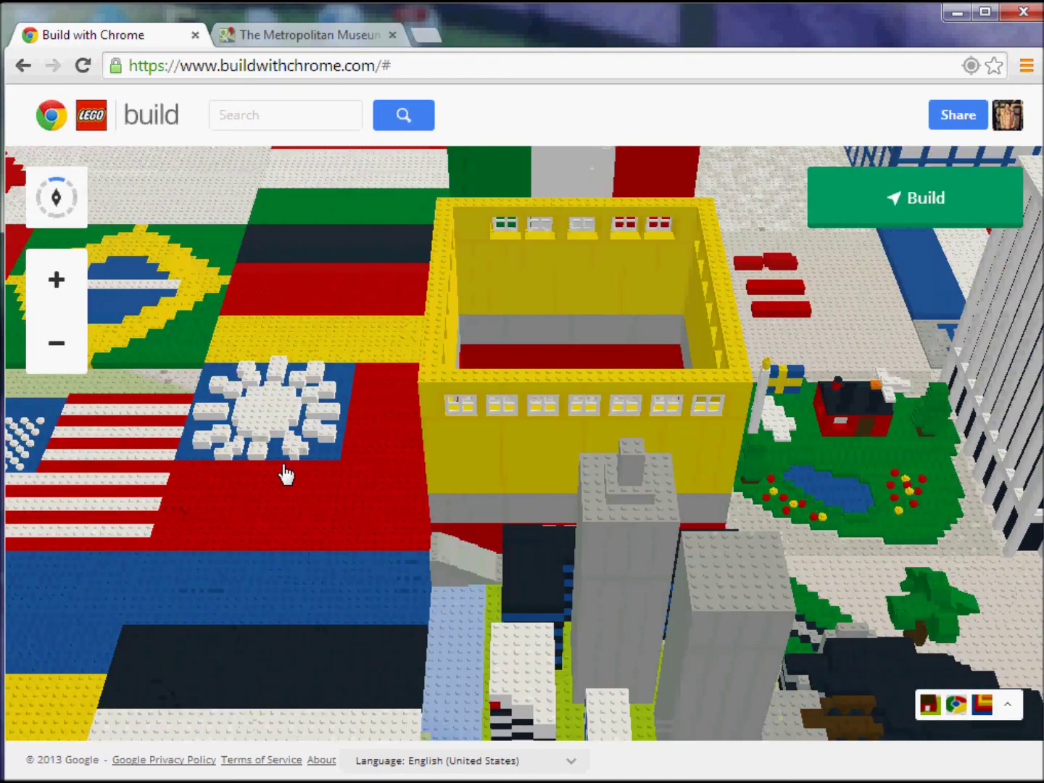
left_click_drag(238, 486, 450, 485)
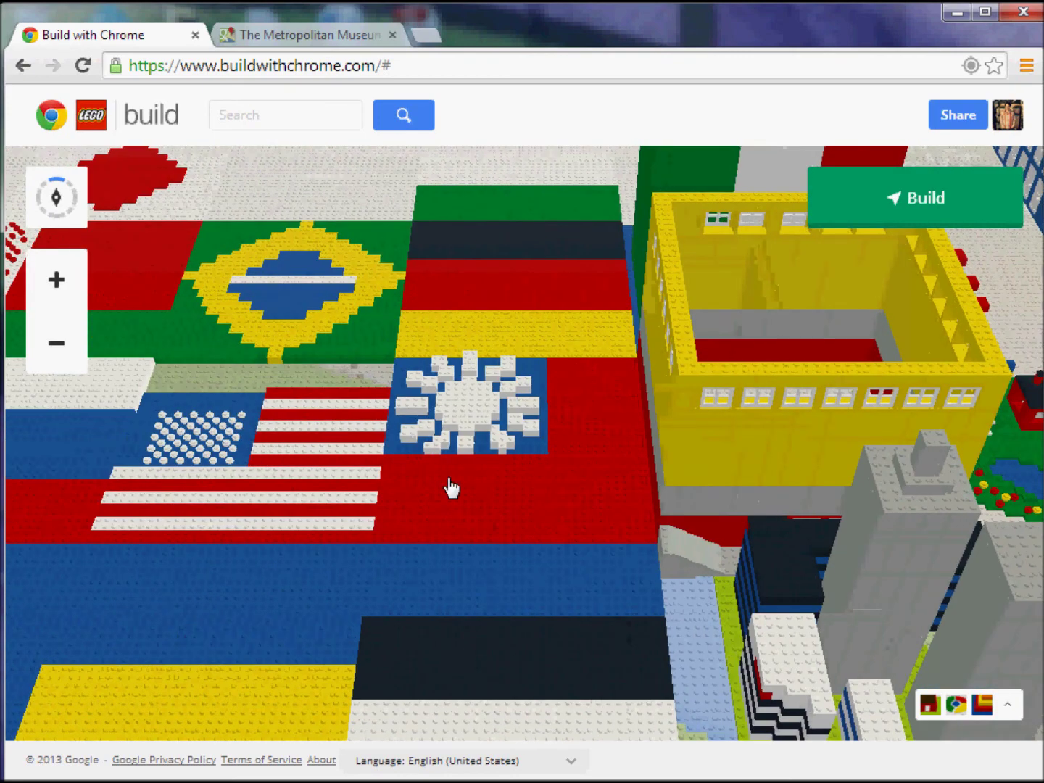
left_click_drag(429, 218, 368, 434)
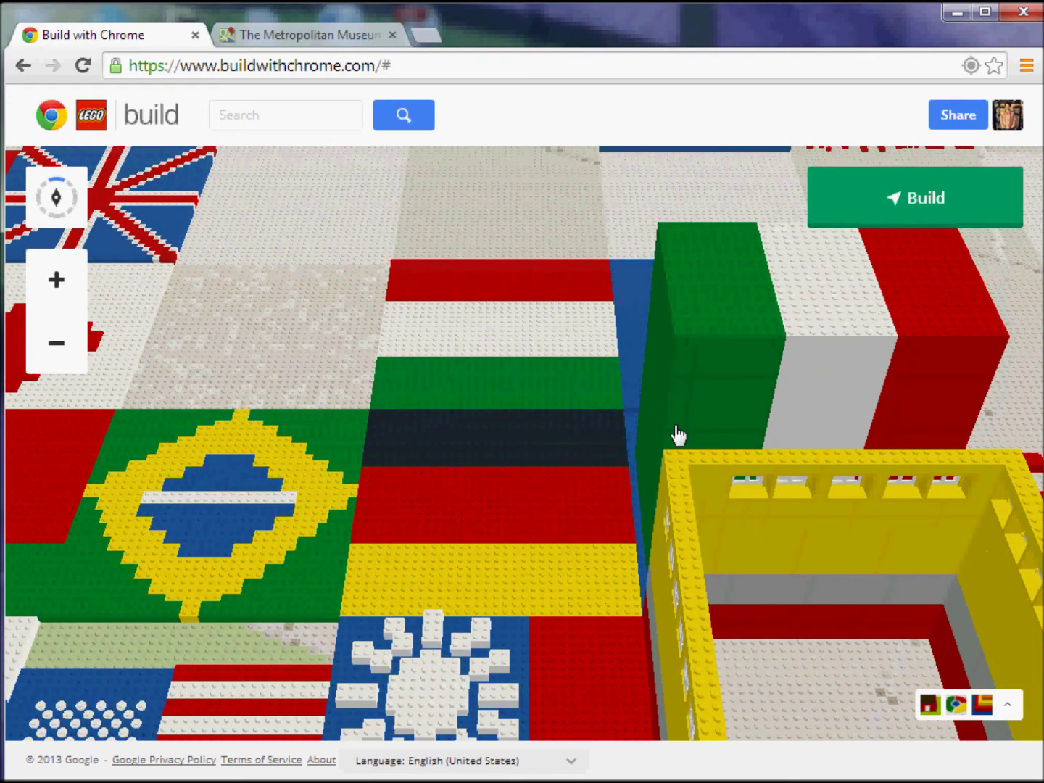
left_click_drag(792, 328, 427, 544)
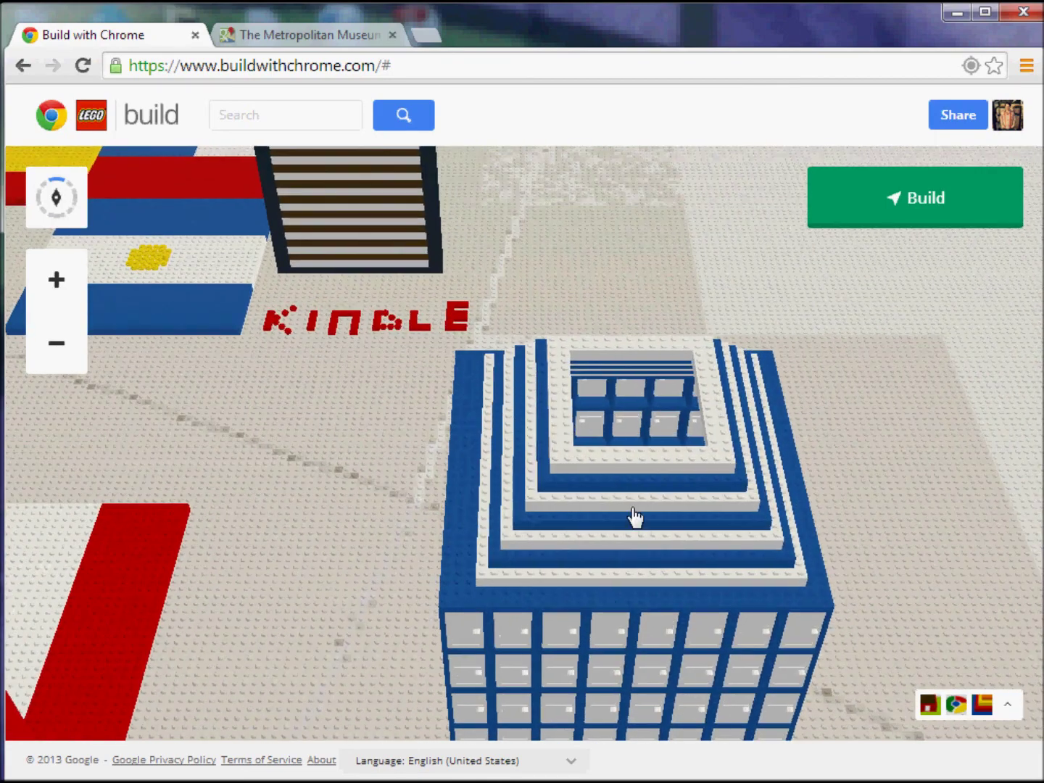
- Pan past the blue tower to the grey statue beside the CHRIS and HUE lettering
left_click_drag(820, 512, 443, 541)
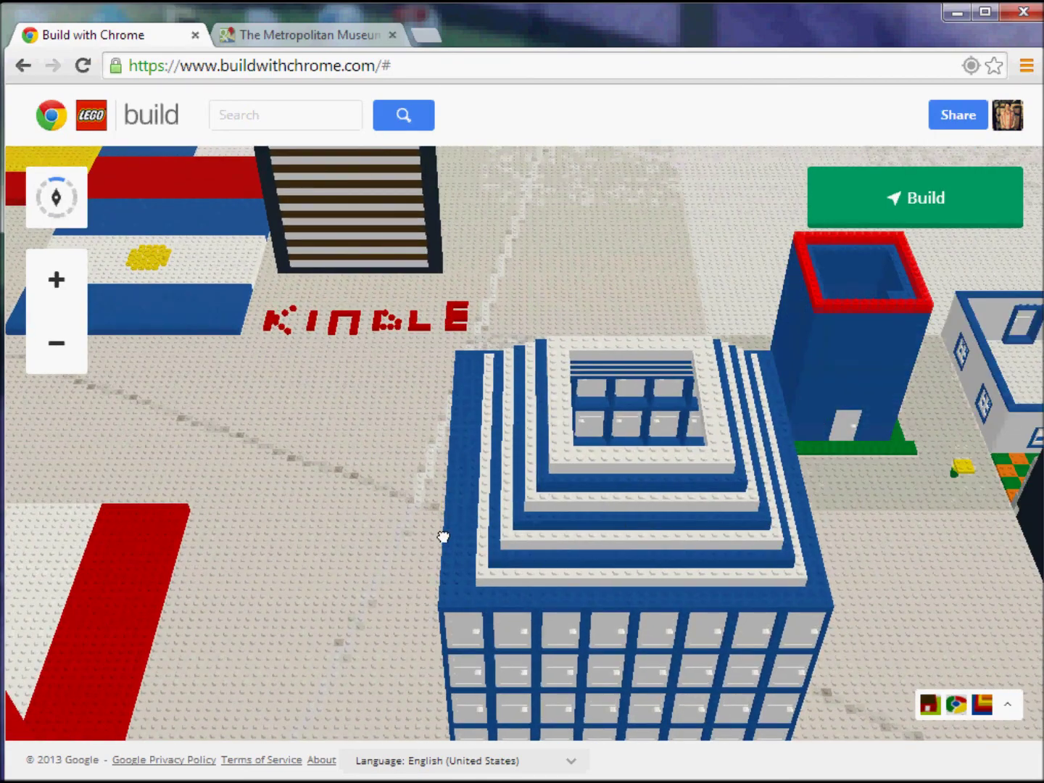
left_click_drag(737, 546, 500, 552)
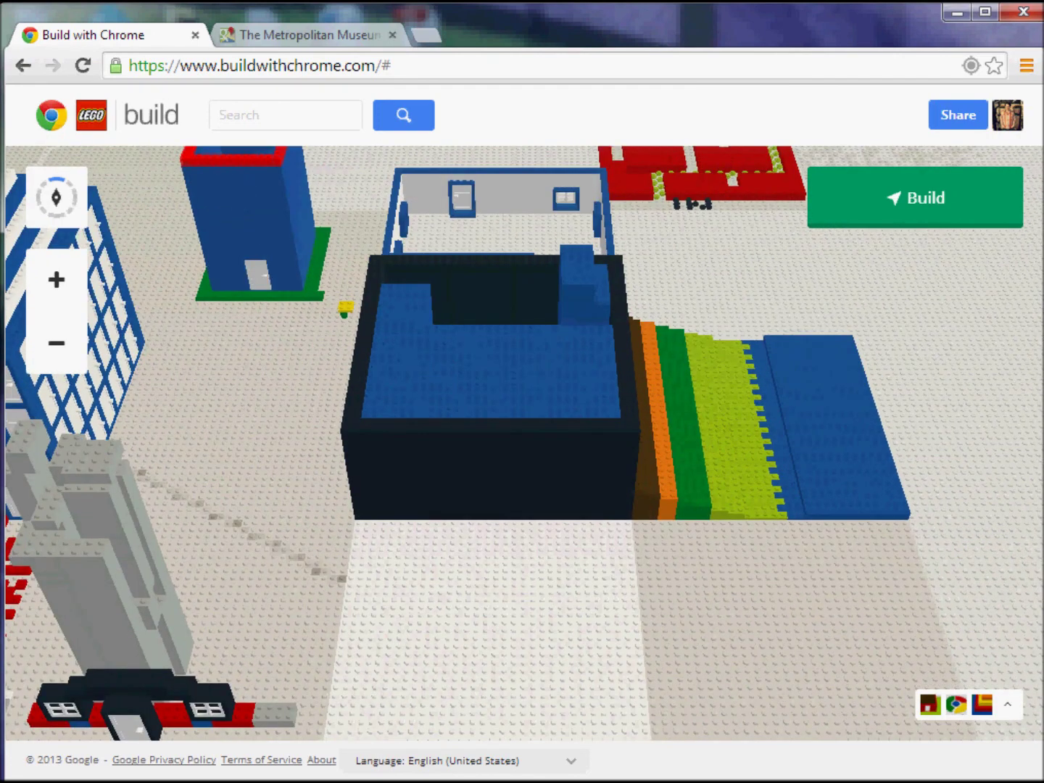
left_click_drag(187, 702, 358, 622)
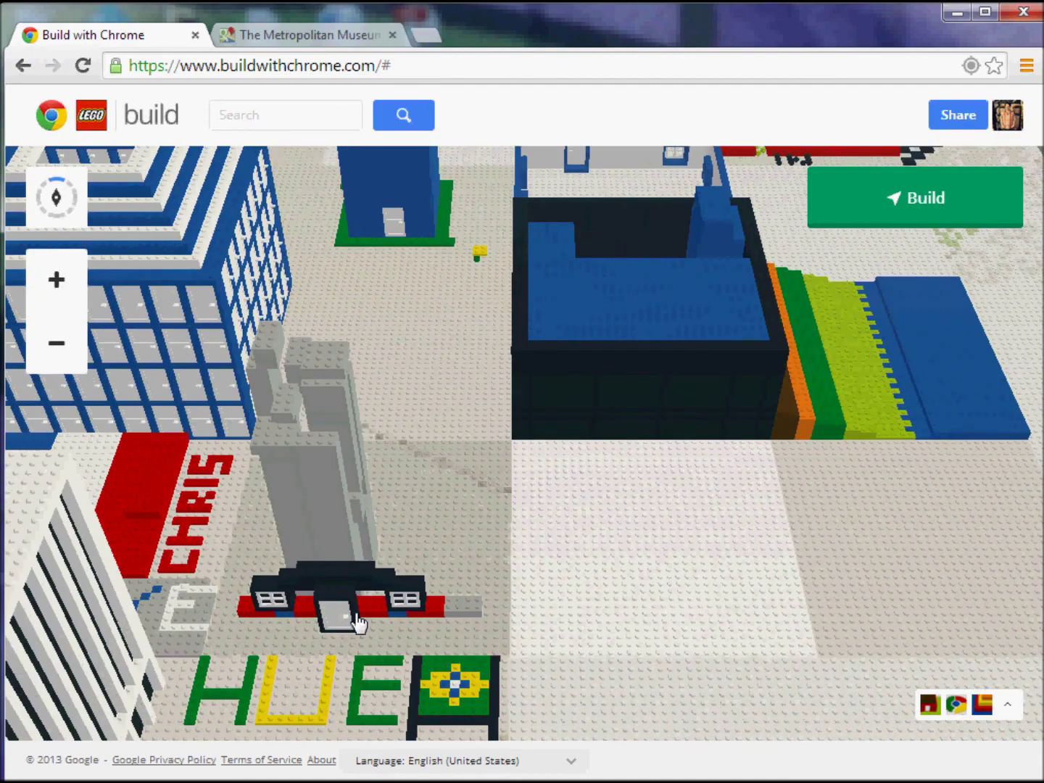